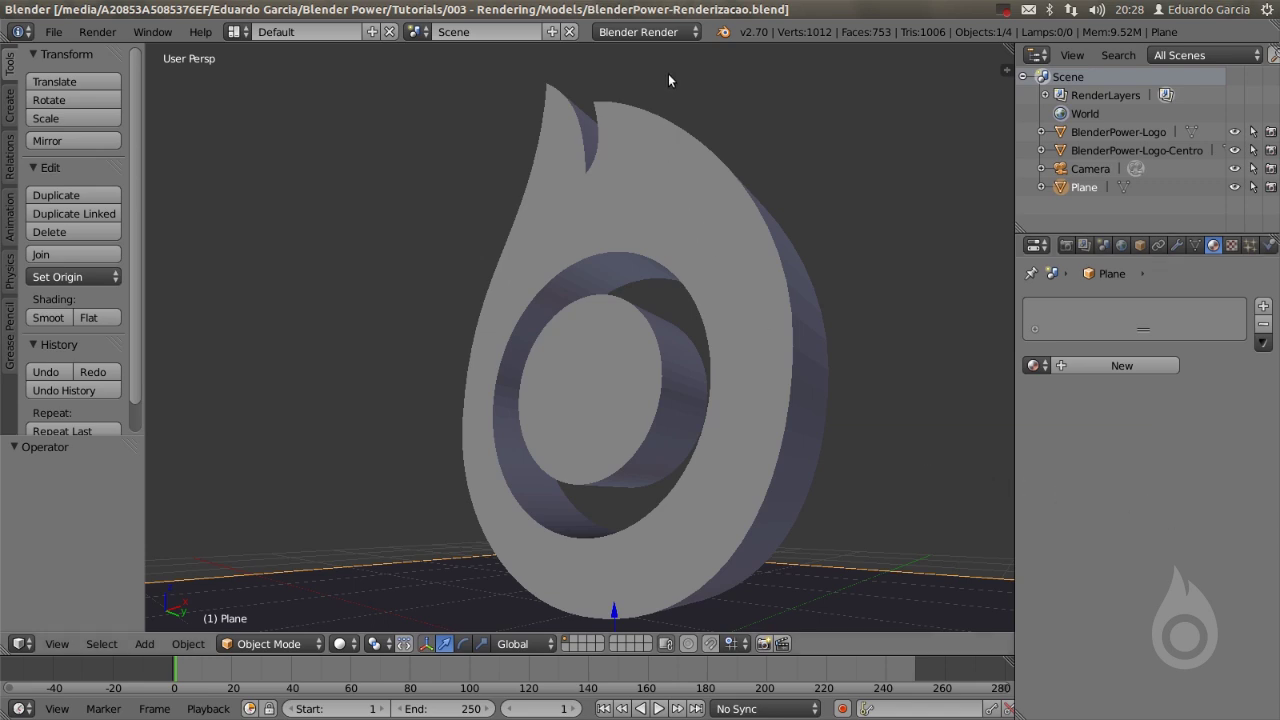
# Switch the render engine to Cycles Render
pyautogui.click(621, 33)
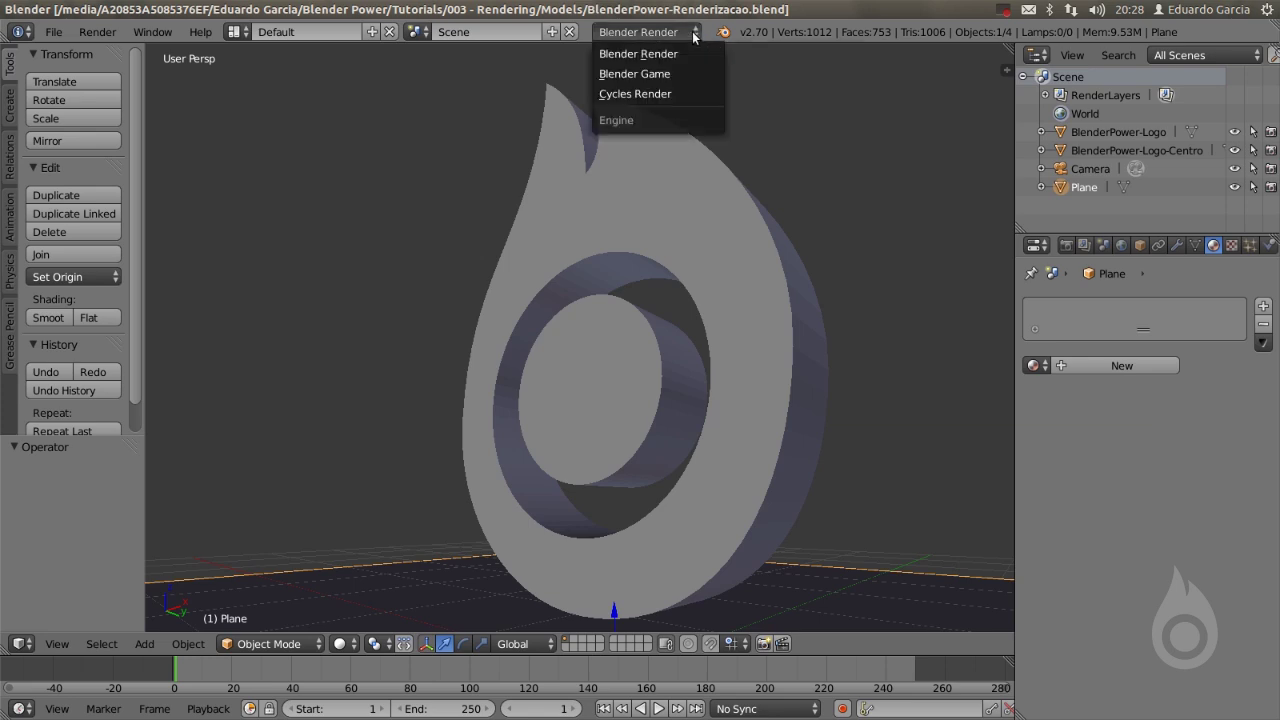
pyautogui.click(632, 95)
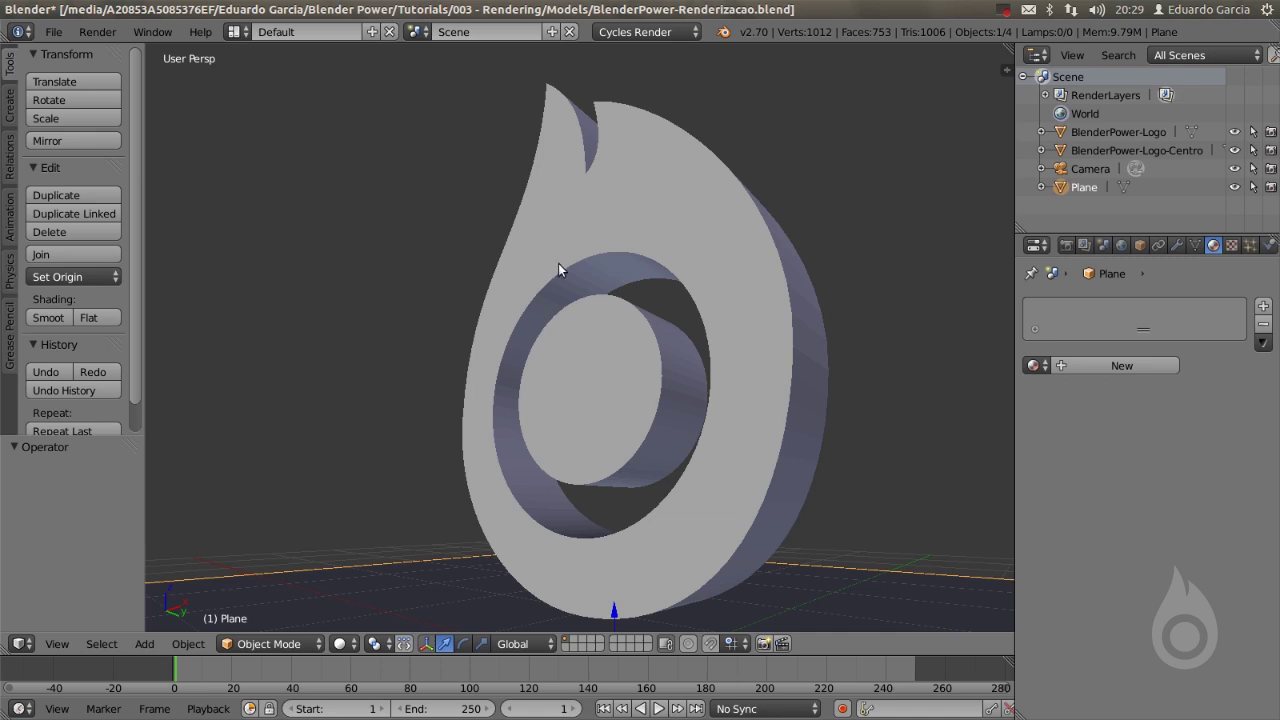
# Split the 3D view into two side-by-side viewports of similar width and hide the tool shelf in the new one
pyautogui.moveTo(8, 650); pyautogui.dragTo(483, 554)
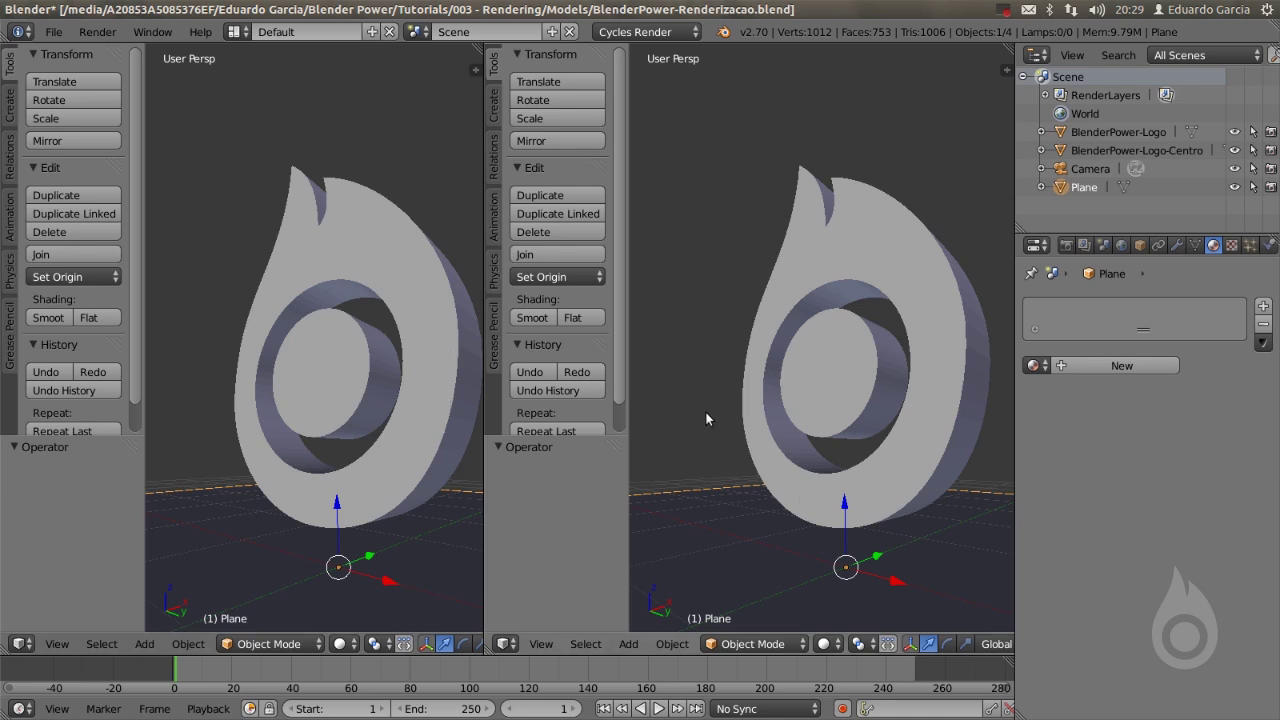
pyautogui.press('t')
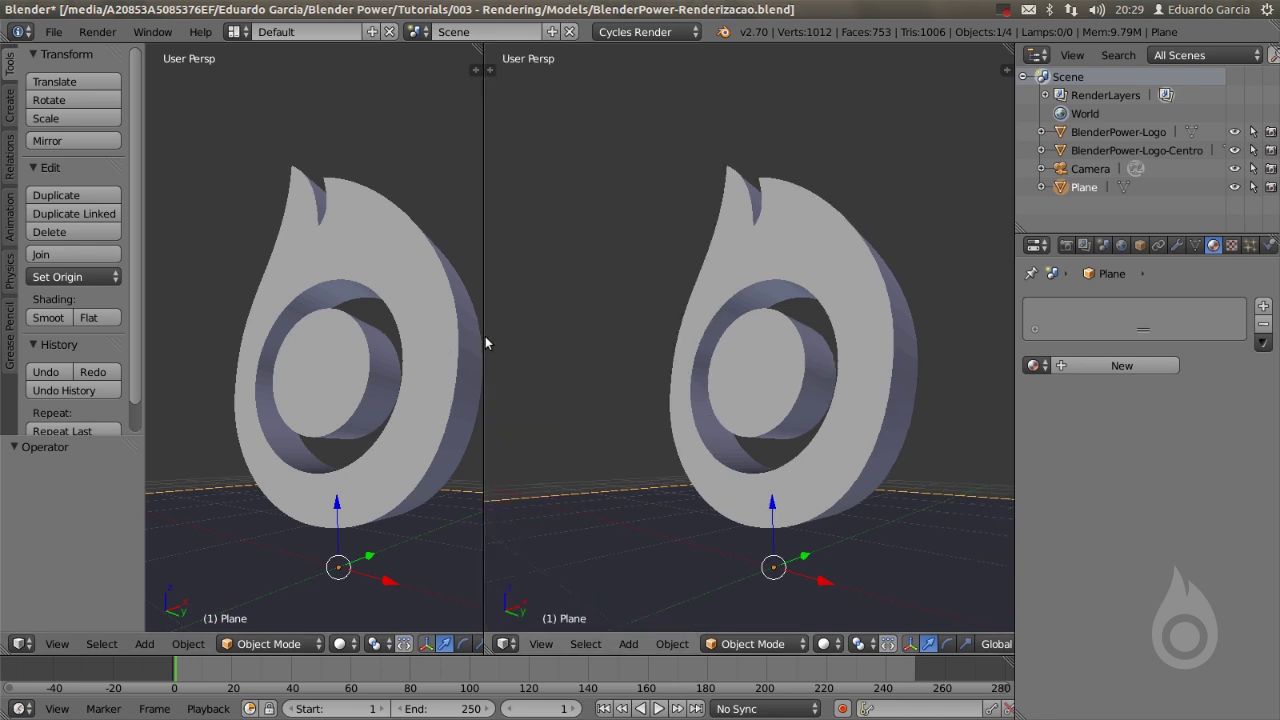
pyautogui.moveTo(486, 340); pyautogui.dragTo(566, 355)
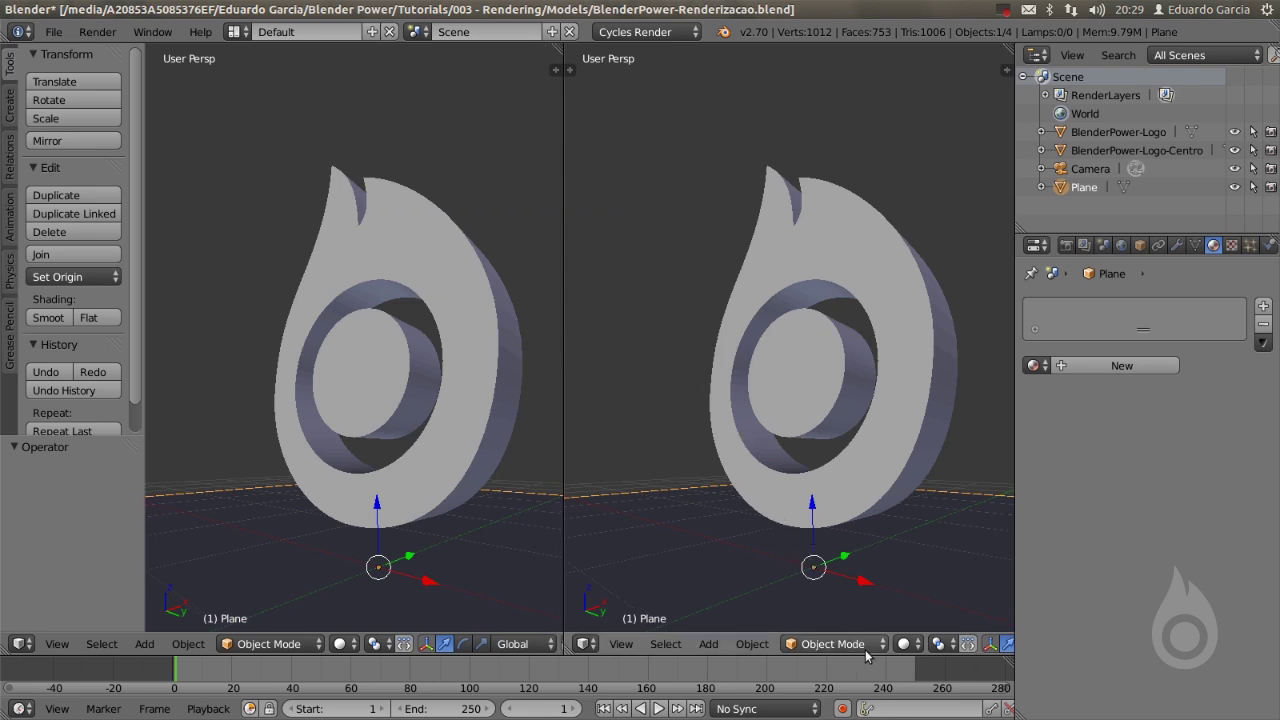
# Set the second viewport's shading to Rendered to preview the whole logo on its ground plane
pyautogui.click(906, 644)
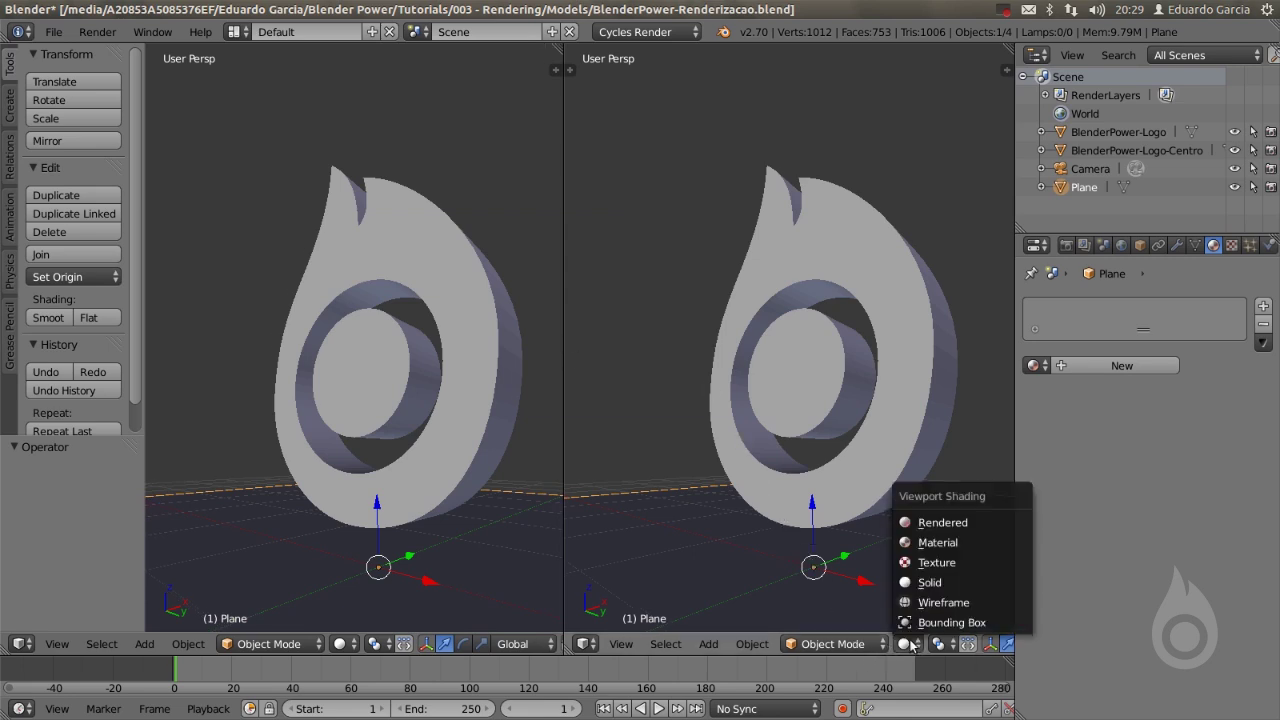
pyautogui.click(946, 526)
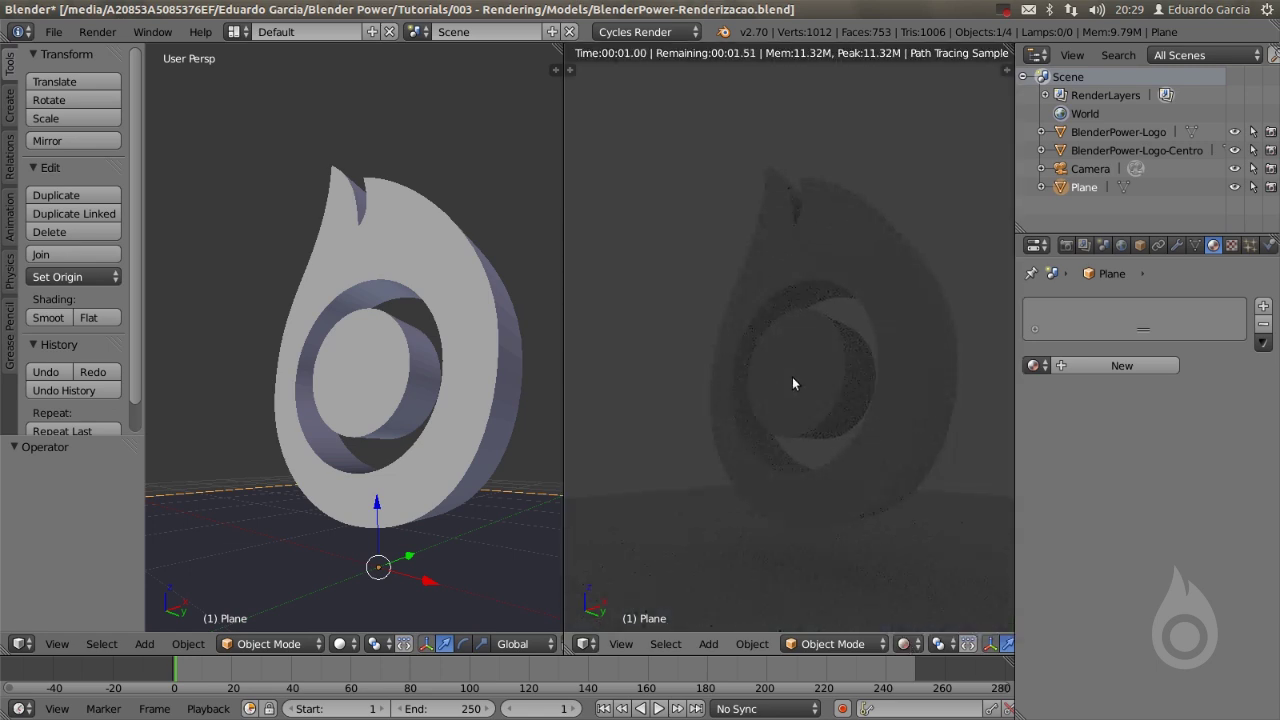
pyautogui.moveTo(769, 418); pyautogui.dragTo(777, 491, button='middle')
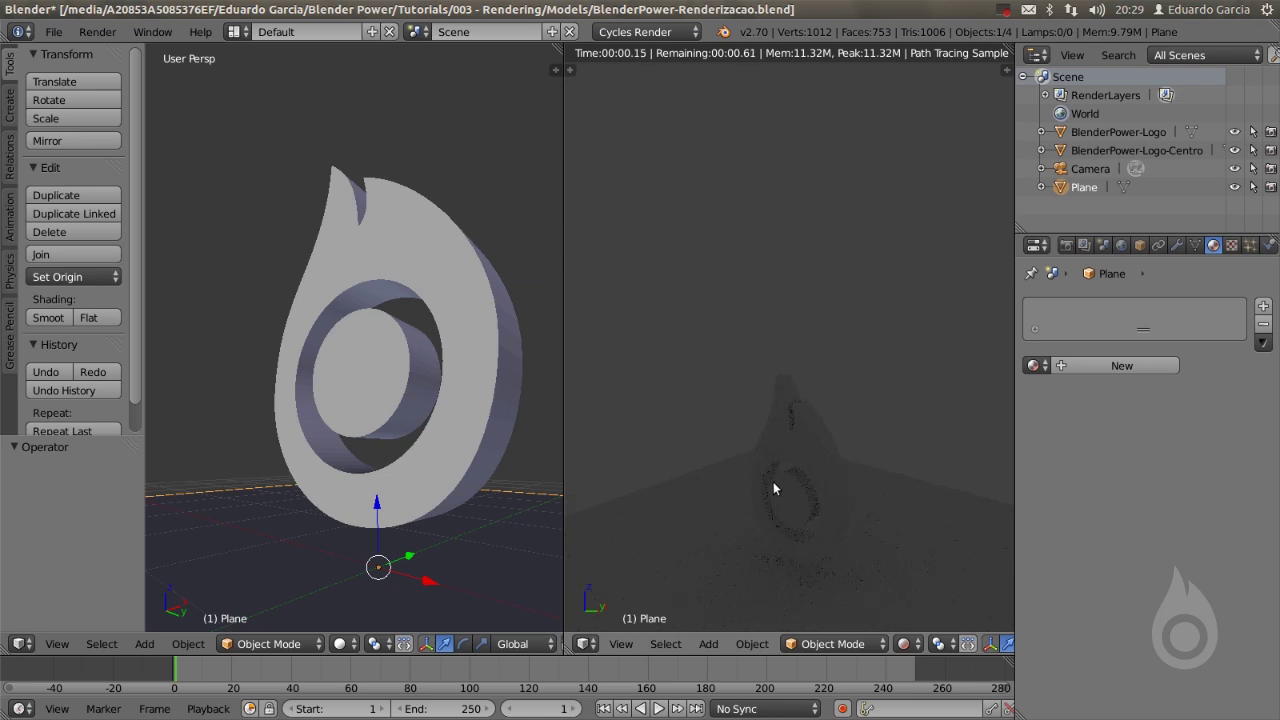
pyautogui.moveTo(914, 483); pyautogui.dragTo(781, 409, button='middle')
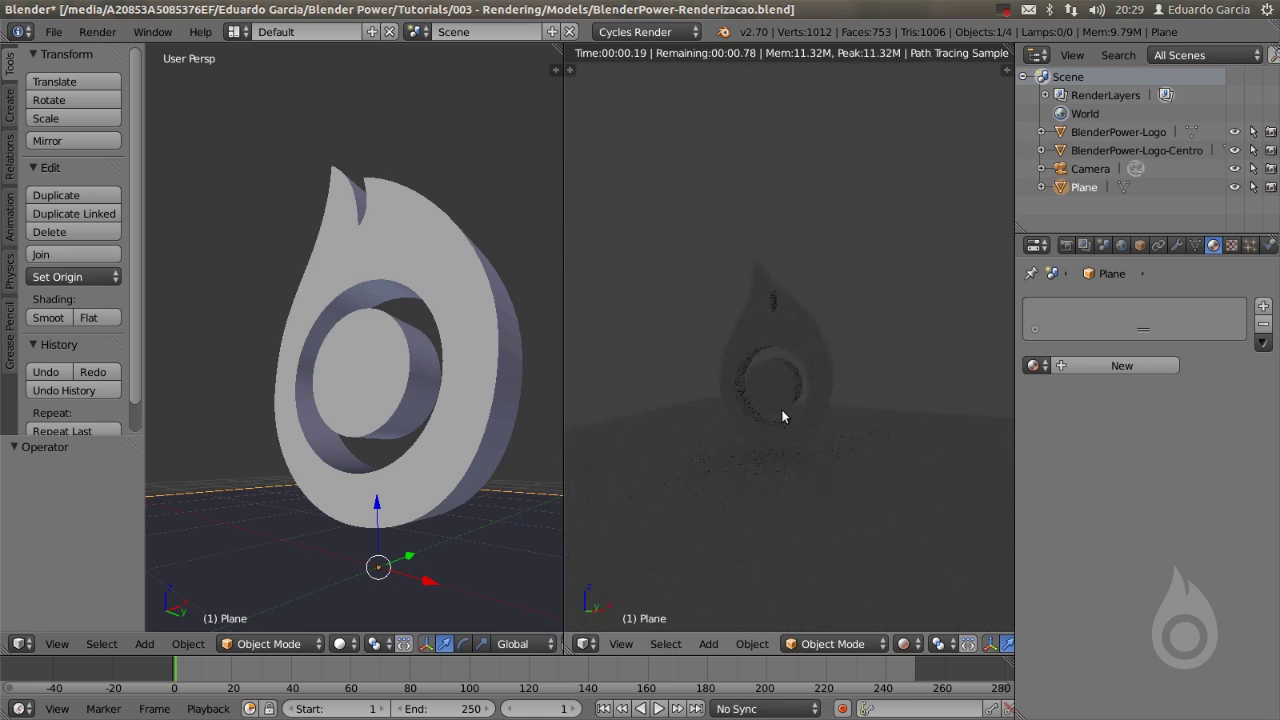
# Place the 3D cursor above the ground plane beside the logo and add a Sun lamp there
pyautogui.scroll(-4, 358, 418)
pyautogui.moveTo(380, 277); pyautogui.dragTo(447, 313, button='middle')
pyautogui.click(447, 313)
pyautogui.moveTo(452, 363); pyautogui.dragTo(372, 296, button='middle')
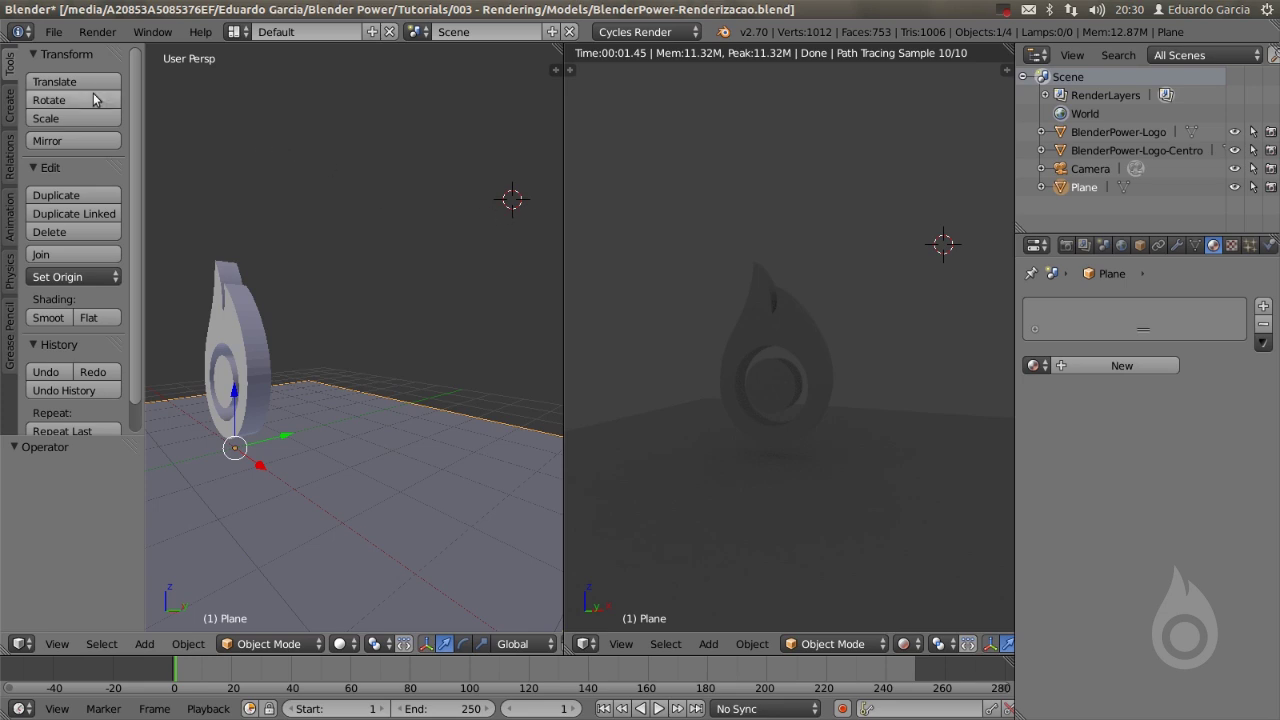
pyautogui.click(11, 104)
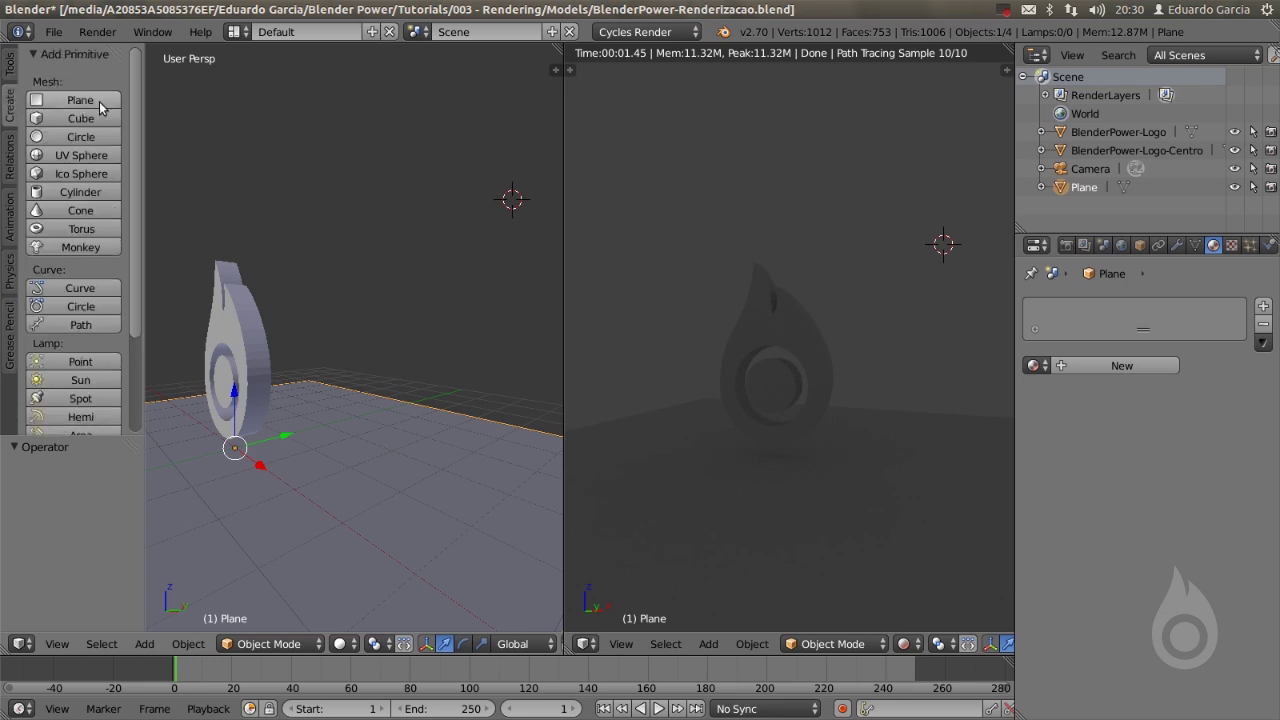
pyautogui.scroll(-3, 136, 78)
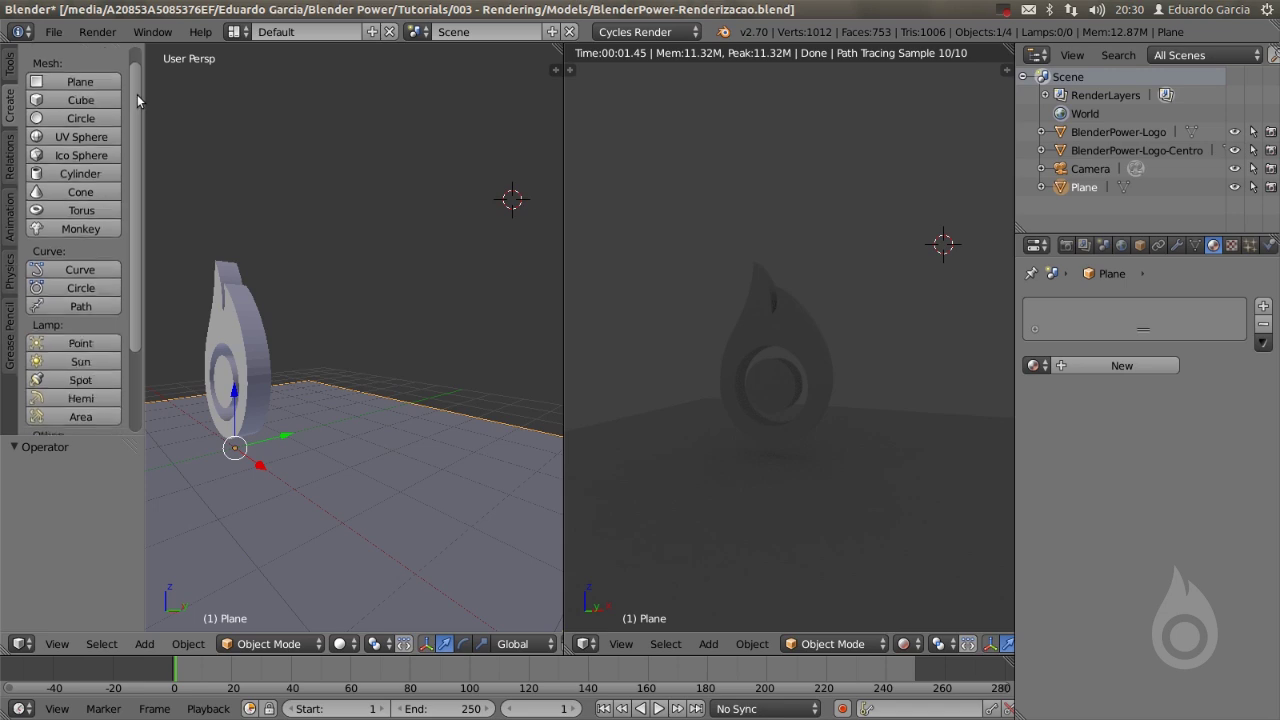
pyautogui.scroll(-1, 136, 150)
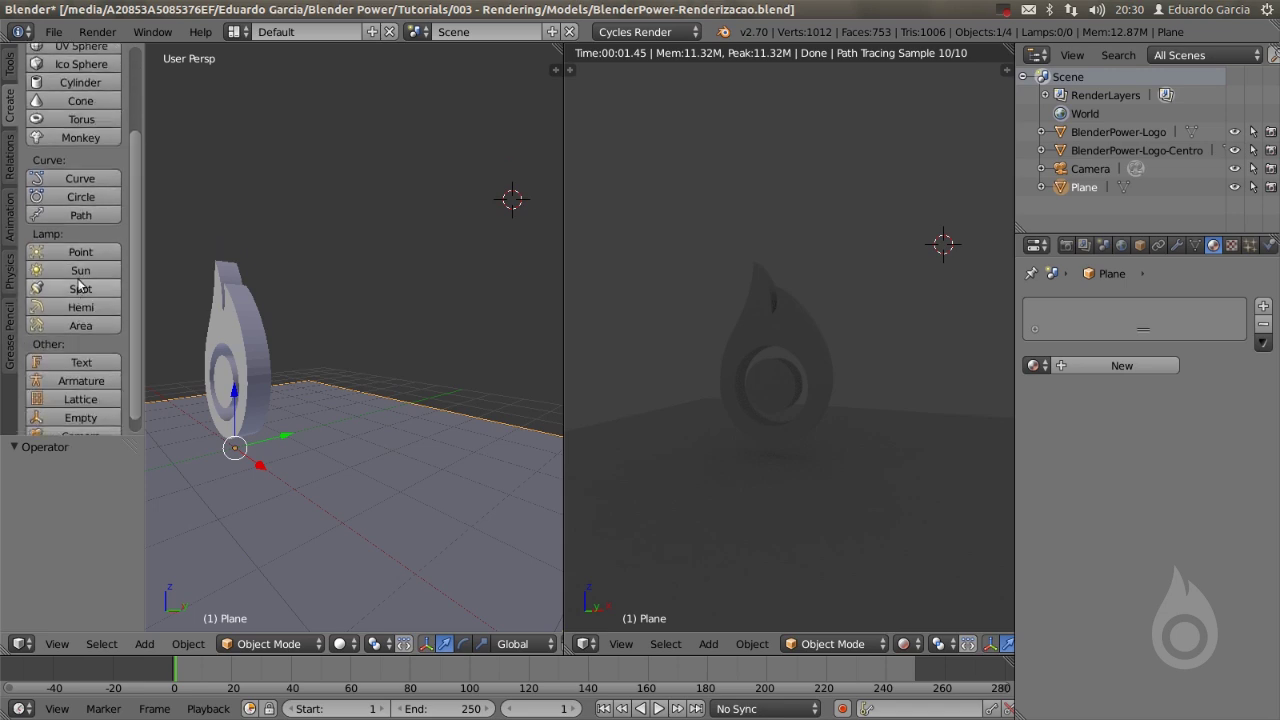
pyautogui.click(81, 271)
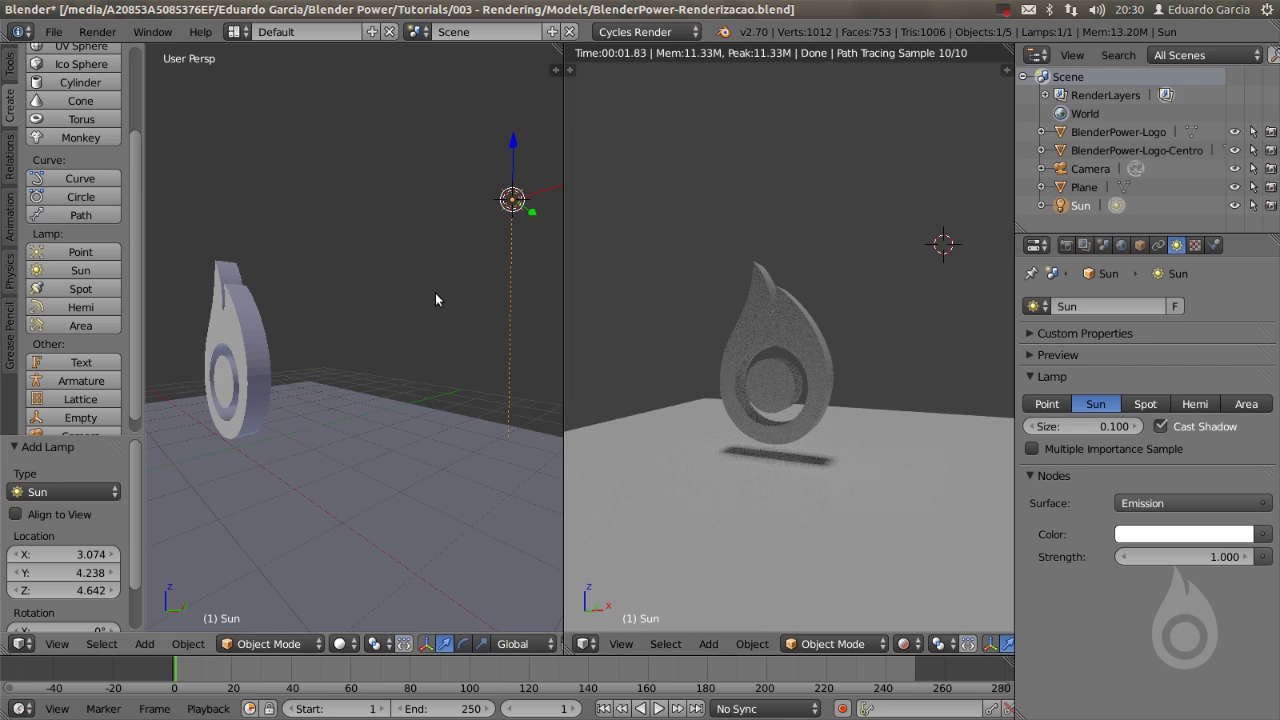
# Rotate the Sun lamp by about 22° in the view so its light falls at a slant
pyautogui.moveTo(496, 366); pyautogui.dragTo(434, 366, button='middle')
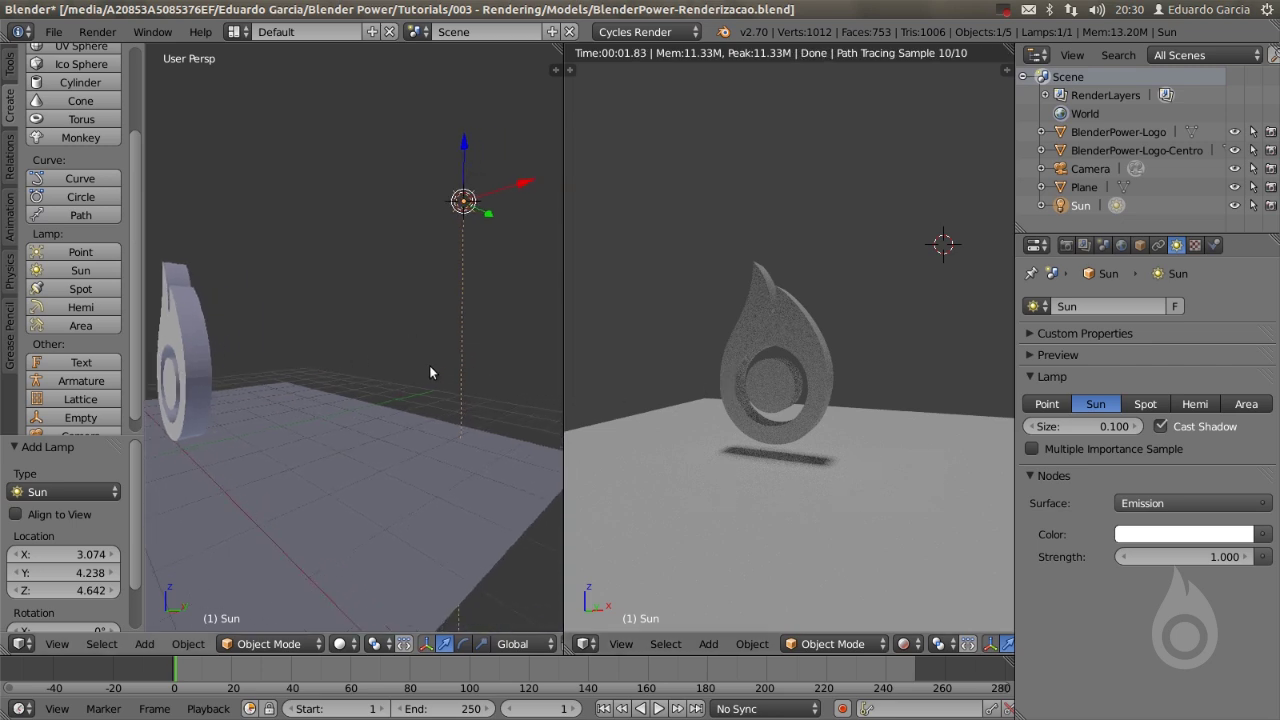
pyautogui.press('r')
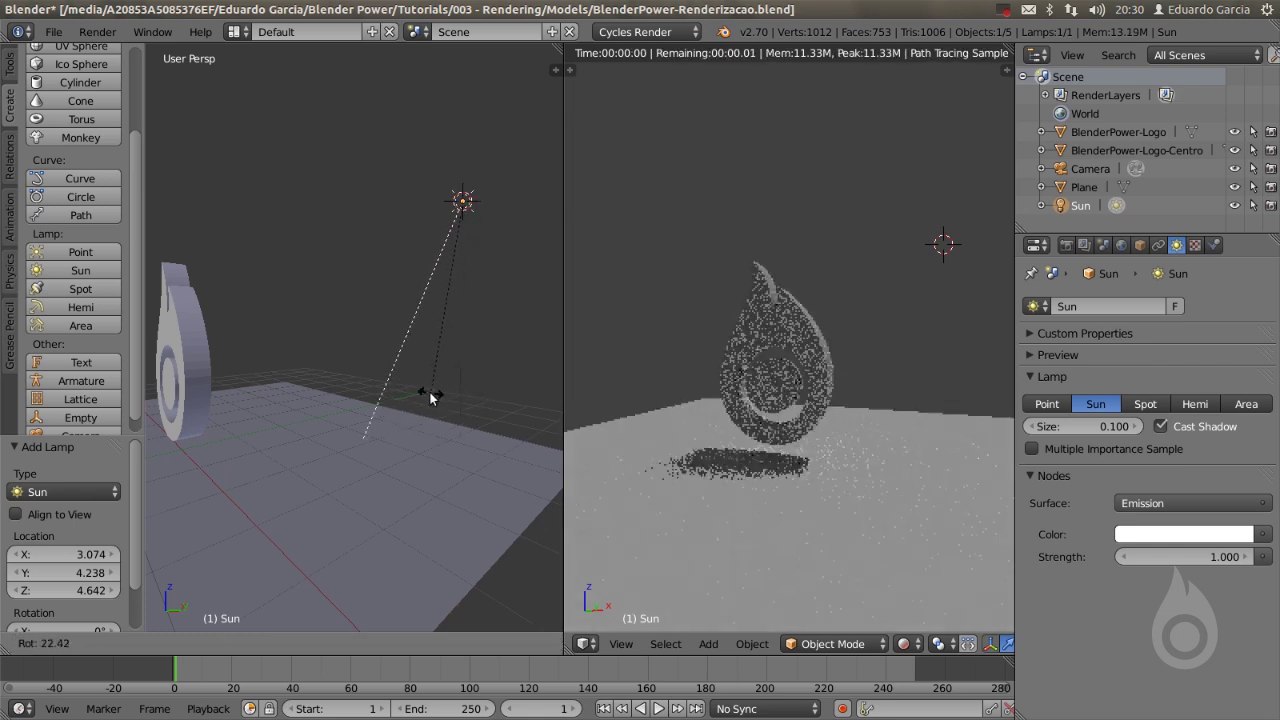
pyautogui.click(430, 396)
pyautogui.press('r')
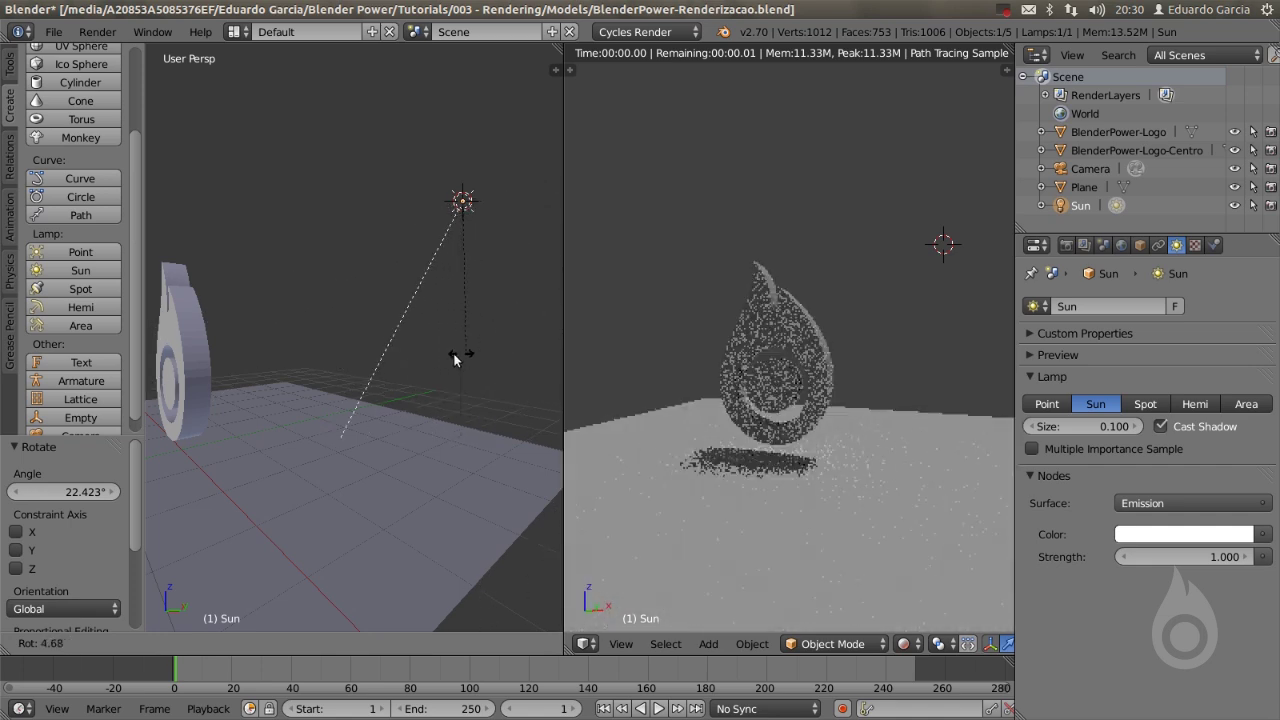
pyautogui.click(487, 370)
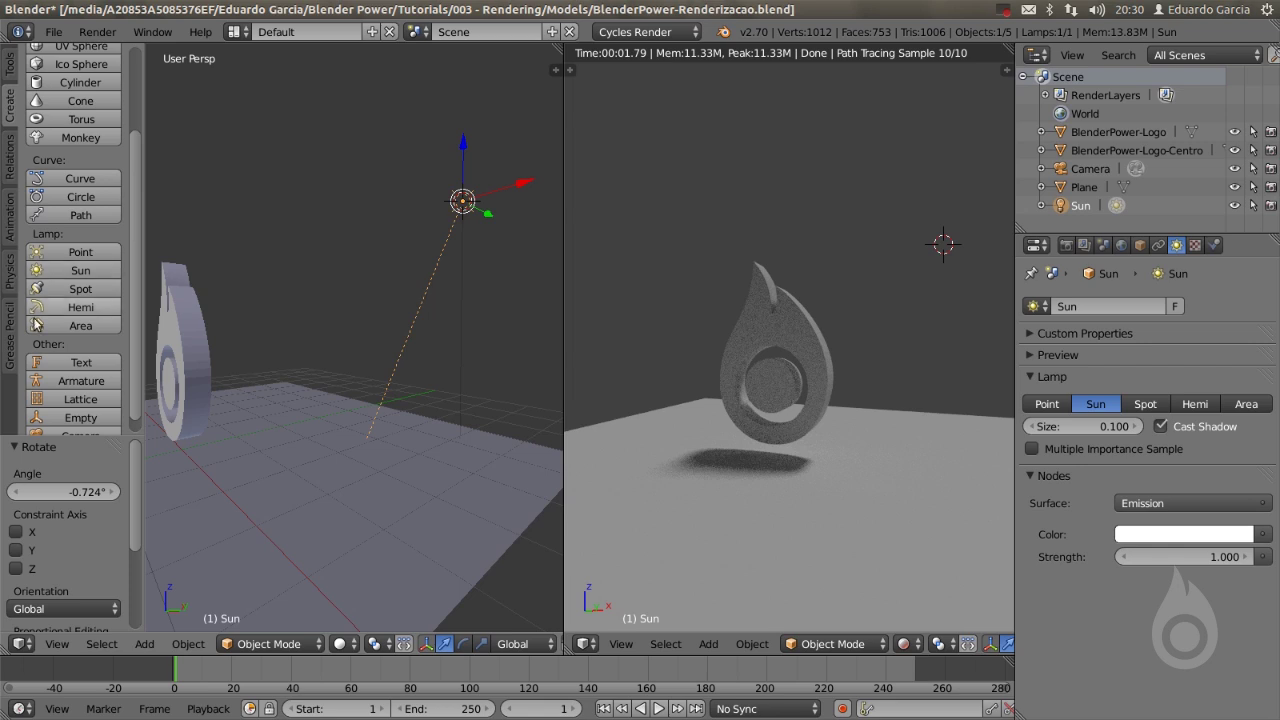
# Try the Spot, Hemi, Point and Area types on the lamp and return it to Sun
pyautogui.click(1144, 405)
pyautogui.click(1195, 404)
pyautogui.click(1047, 404)
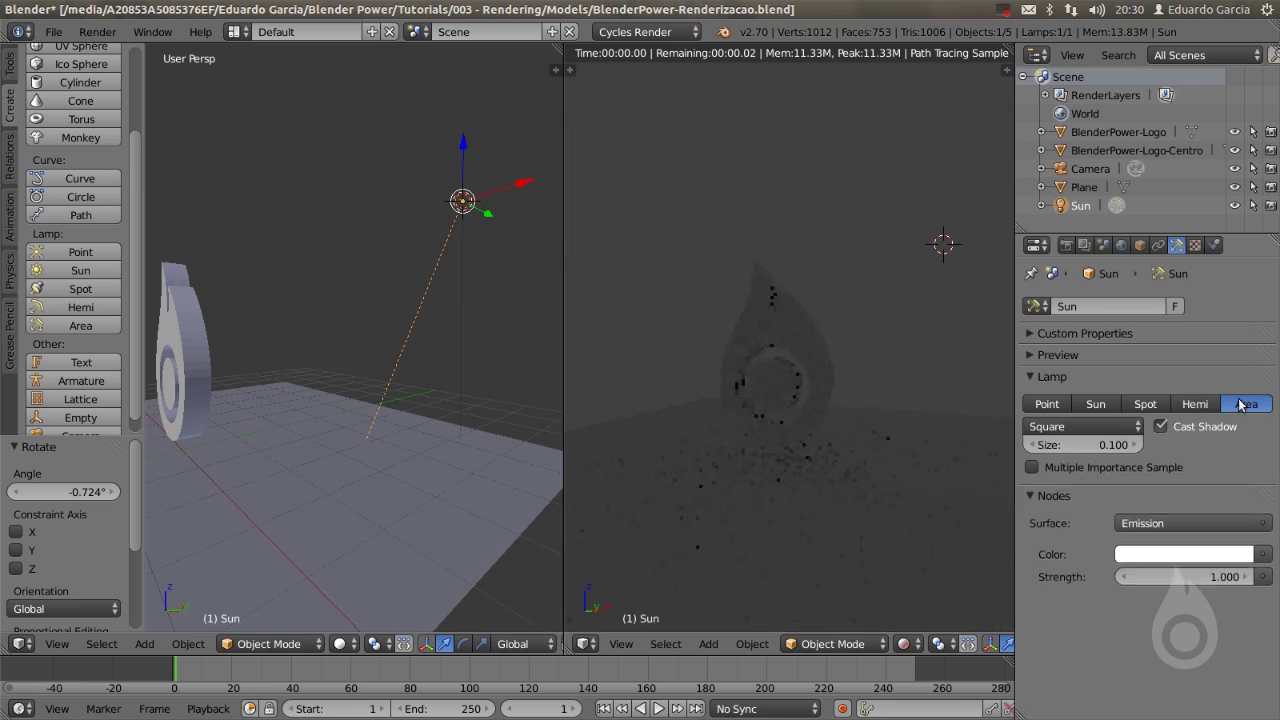
pyautogui.click(1144, 404)
pyautogui.click(1100, 404)
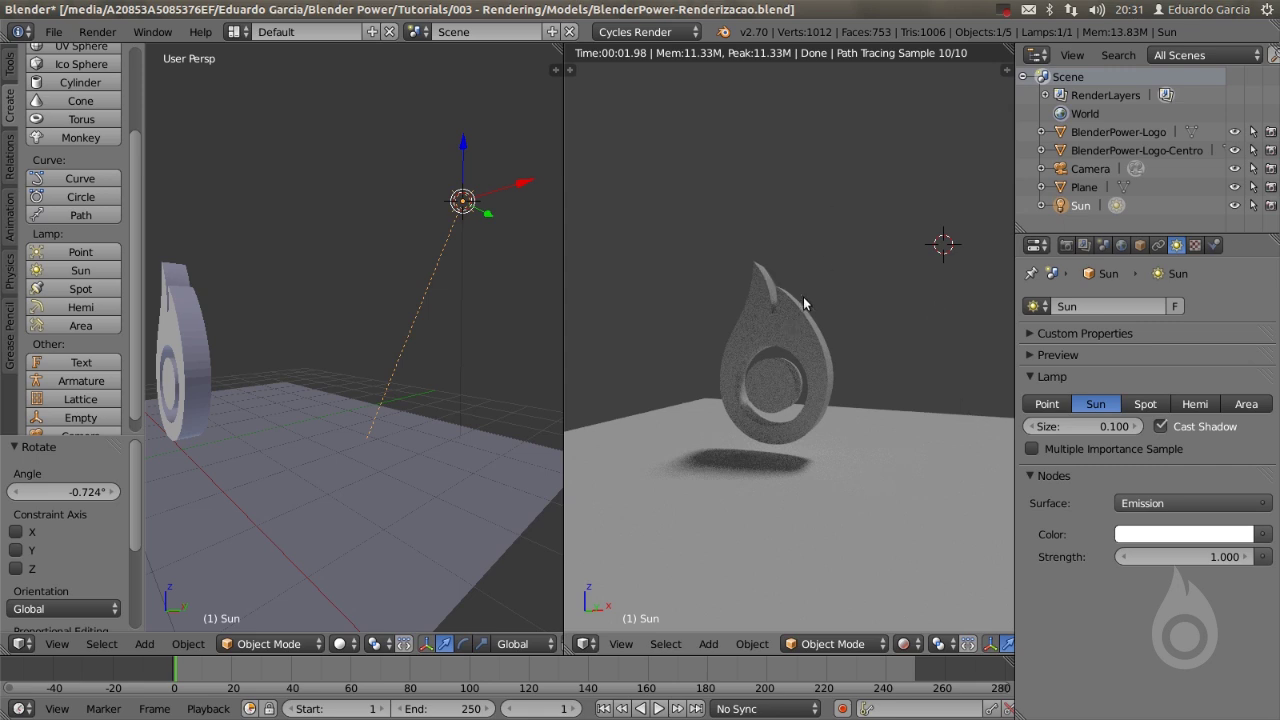
# Show the rendered viewport through the camera with its full frame visible, and bring the camera object into sight in the other viewport
pyautogui.press('KP_0')
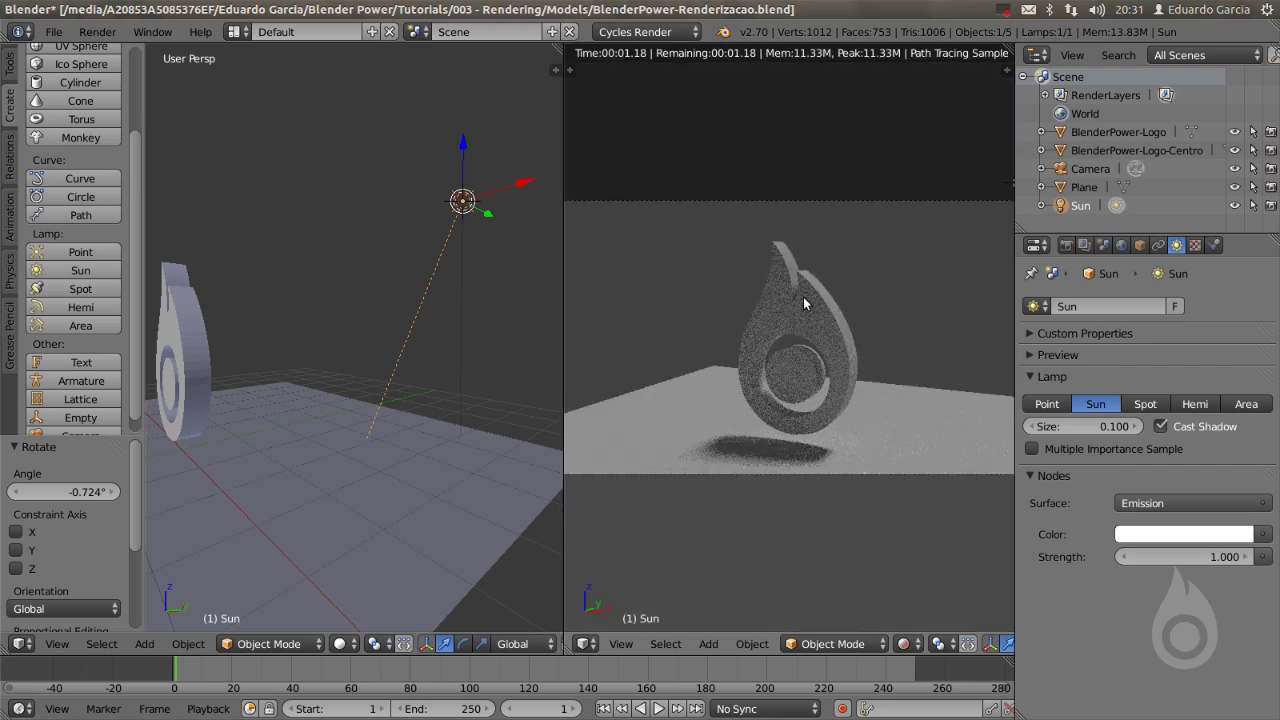
pyautogui.scroll(-2, 803, 315)
pyautogui.scroll(1, 805, 320)
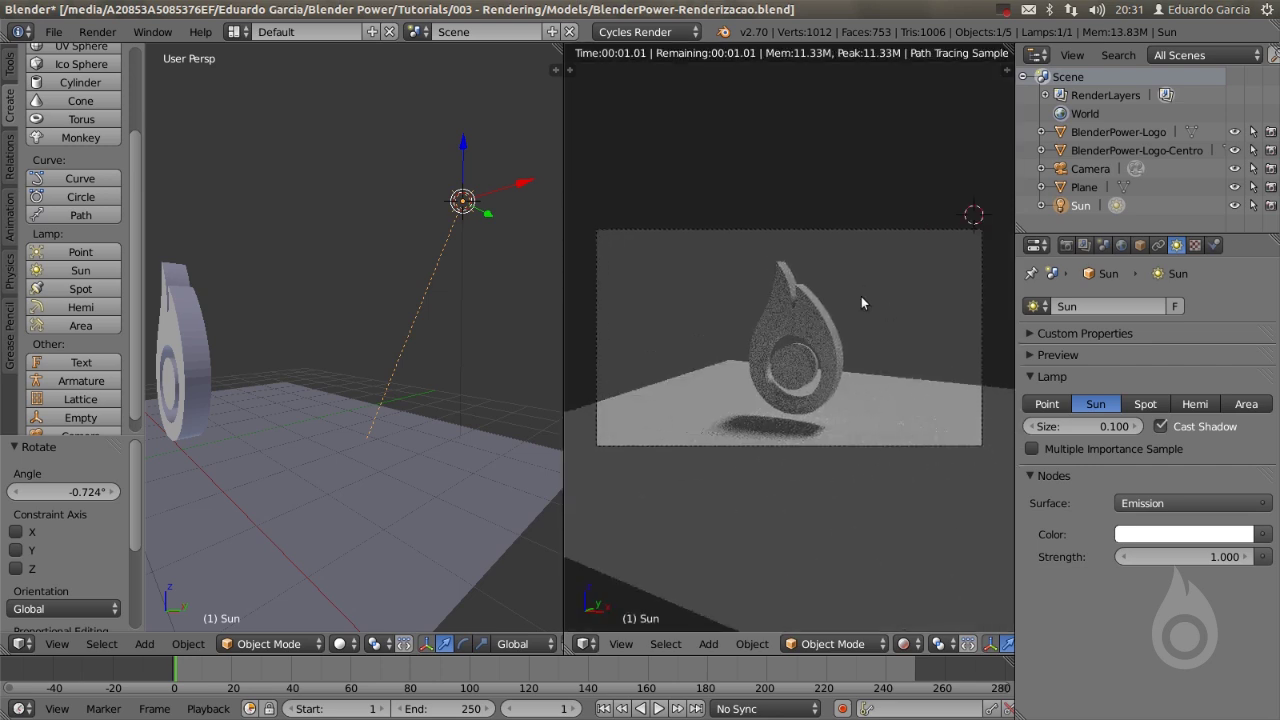
pyautogui.keyDown('shift'); pyautogui.moveTo(236, 391); pyautogui.dragTo(310, 390, button='middle'); pyautogui.keyUp('shift')
pyautogui.scroll(-4, 333, 361)
pyautogui.scroll(2, 289, 380)
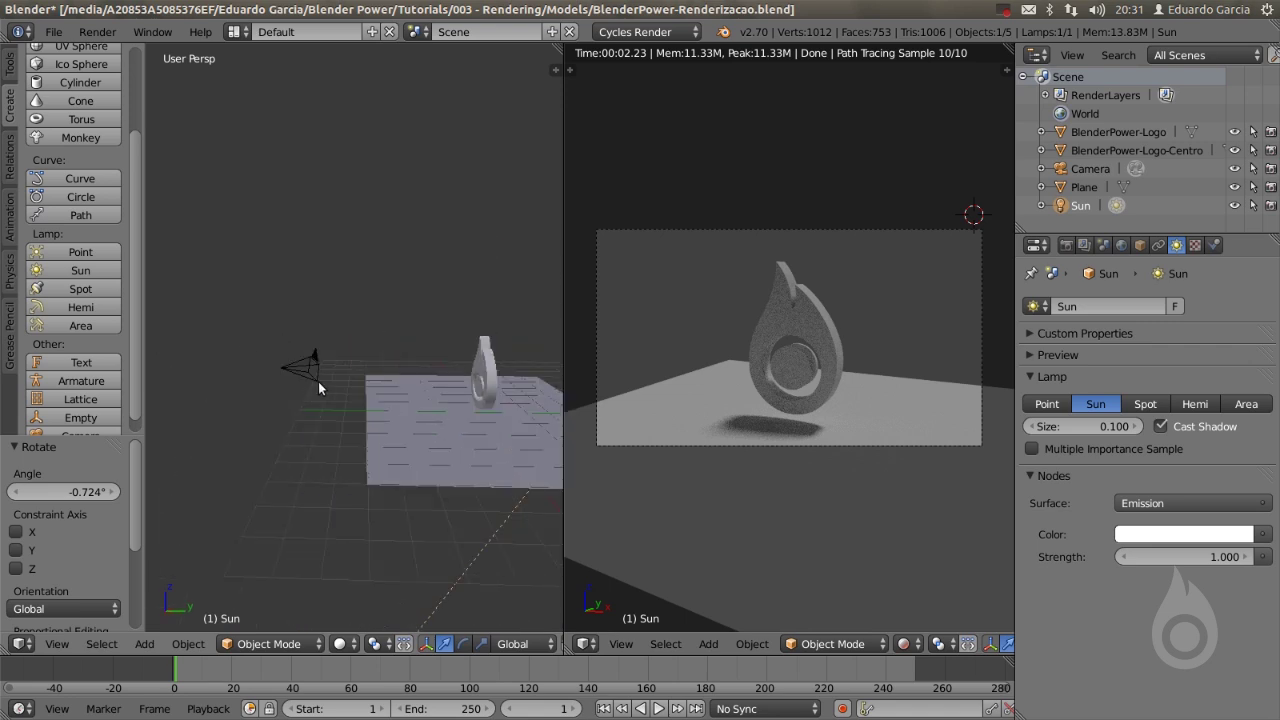
# Brighten the World surface color to a lighter grey
pyautogui.click(1121, 246)
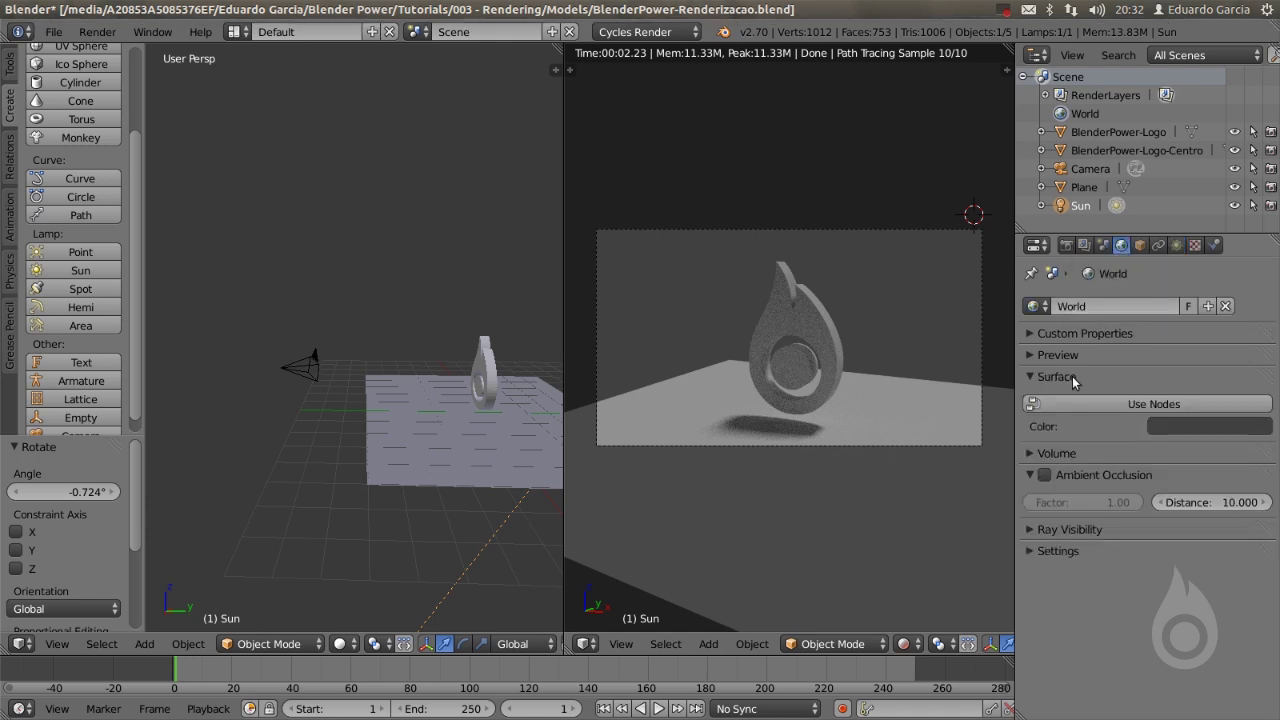
pyautogui.click(1197, 426)
pyautogui.click(1257, 268)
pyautogui.moveTo(1257, 268); pyautogui.dragTo(1257, 252)
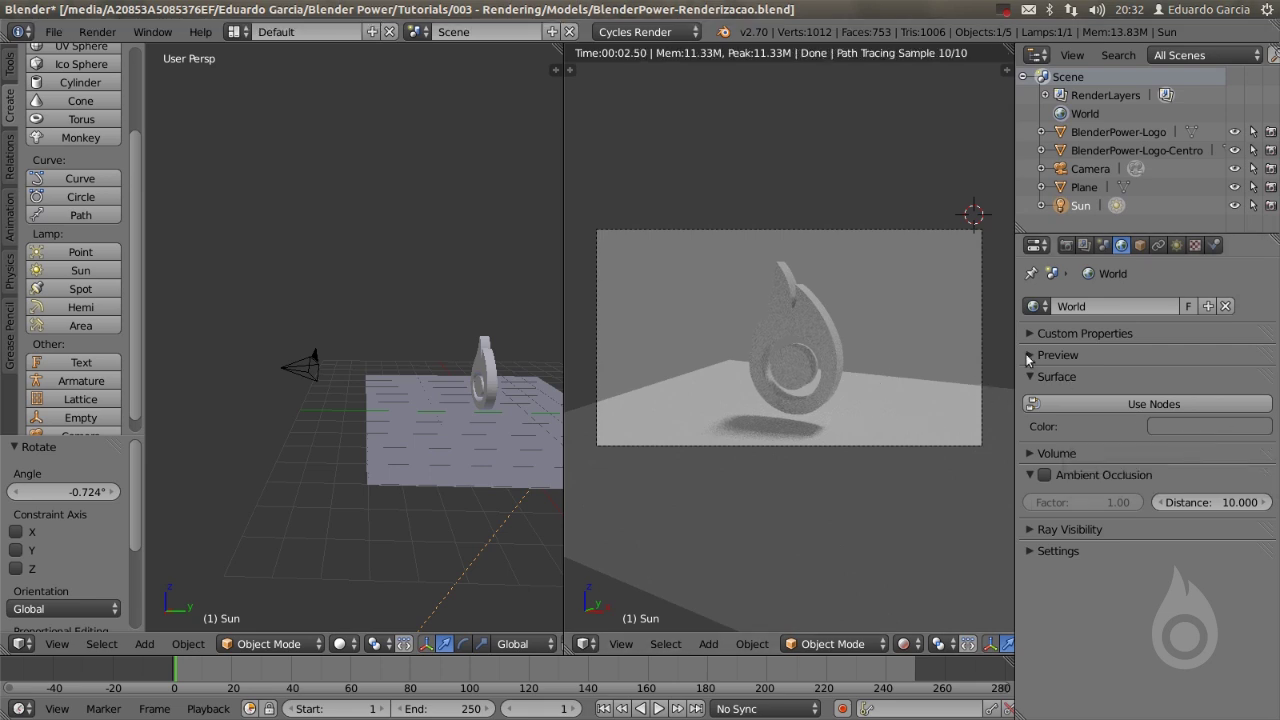
# Apply smooth shading to the BlenderPower-Logo flame object
pyautogui.moveTo(386, 374); pyautogui.dragTo(371, 297, button='middle')
pyautogui.scroll(4, 521, 400)
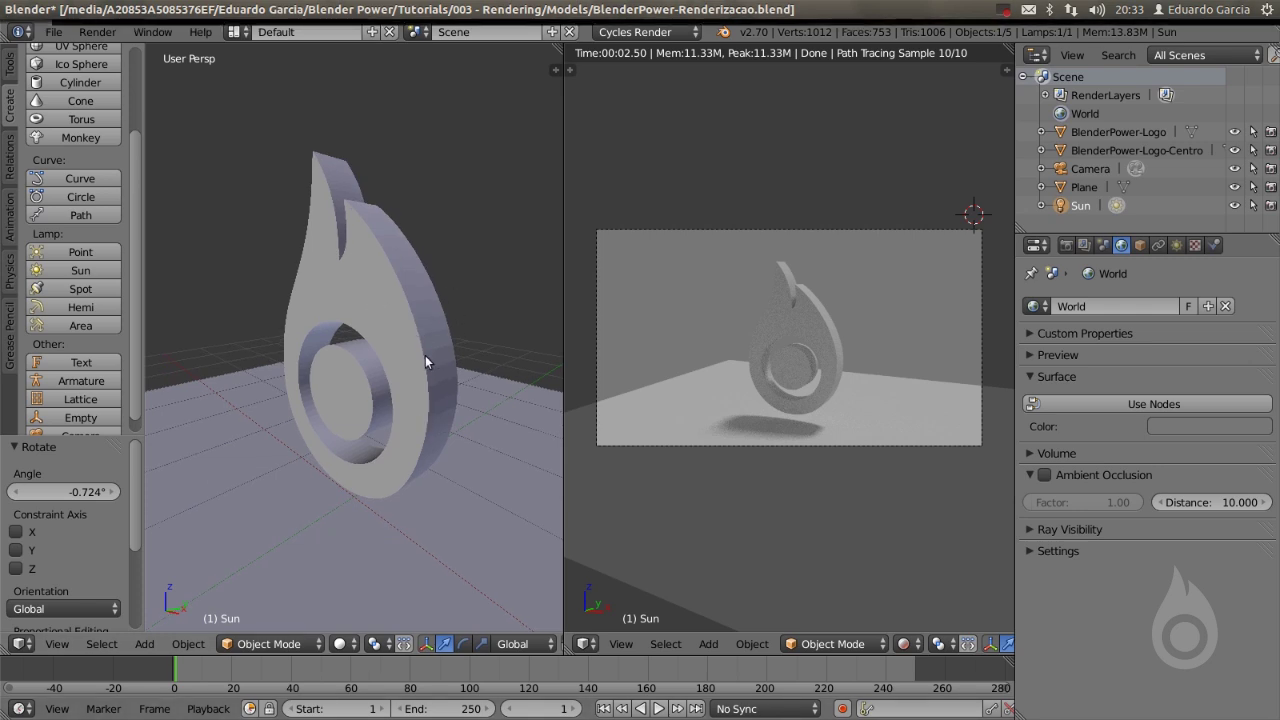
pyautogui.rightClick(386, 259)
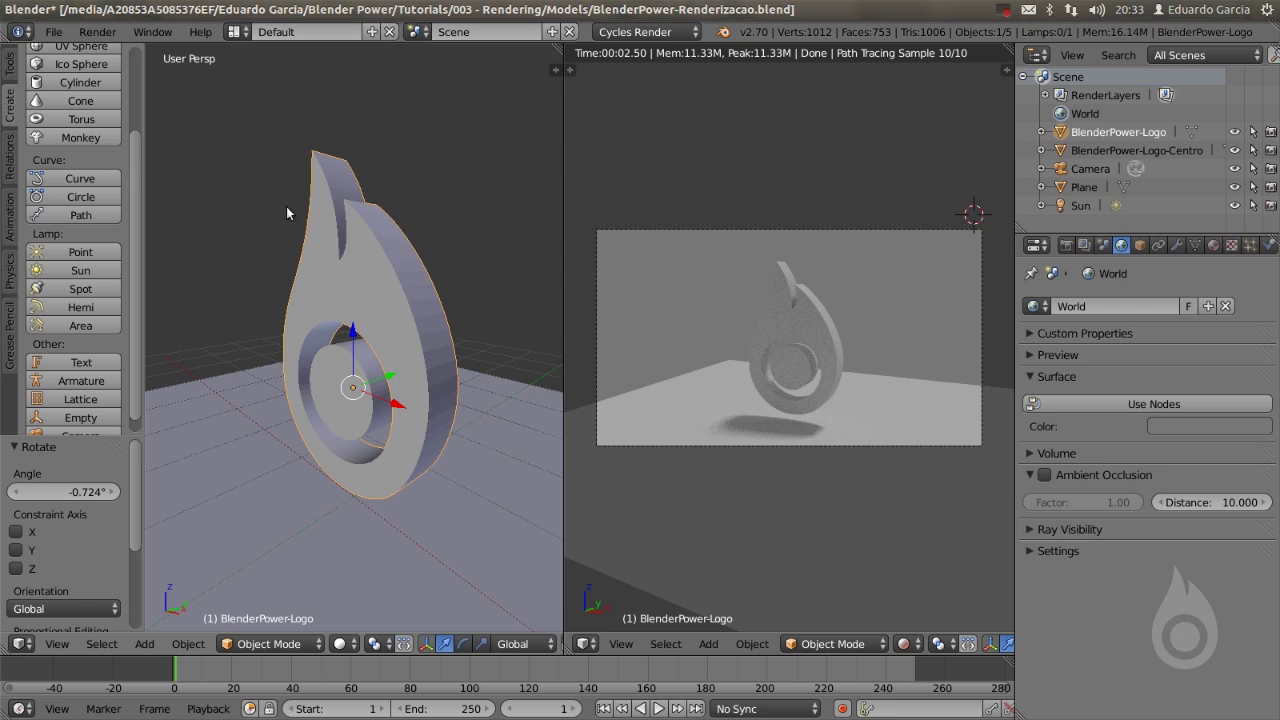
pyautogui.click(13, 68)
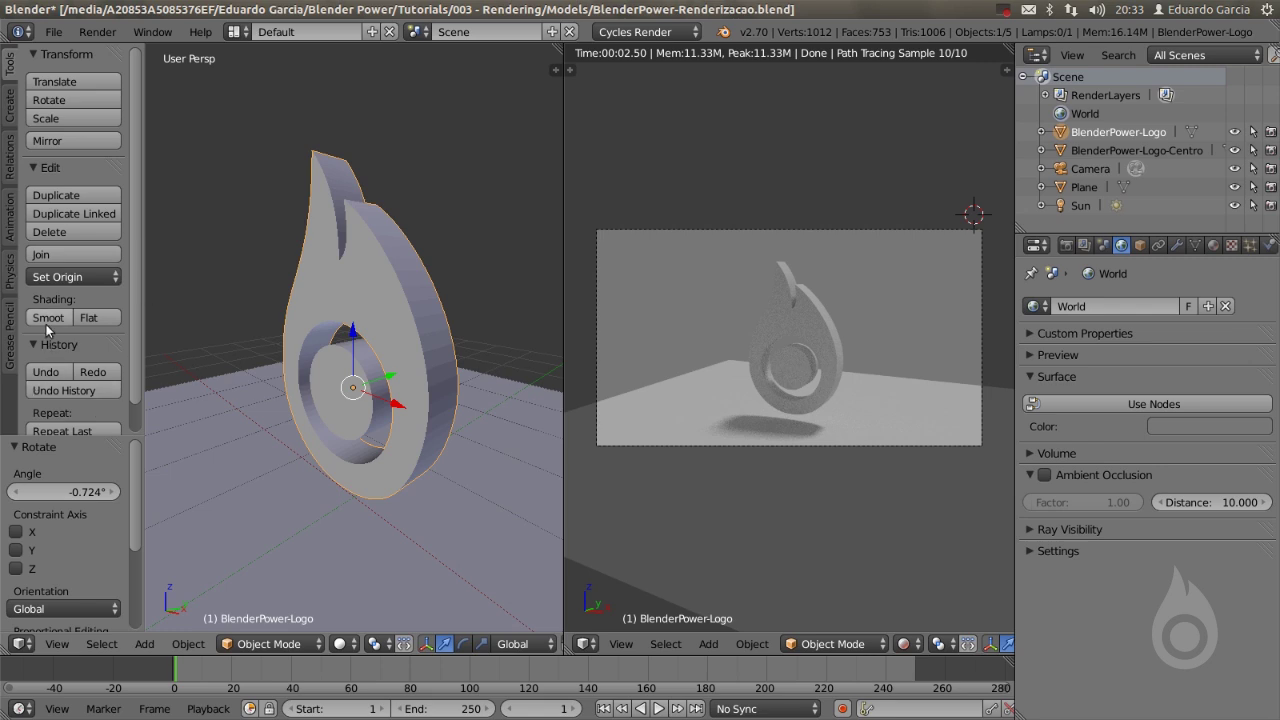
pyautogui.moveTo(146, 340); pyautogui.dragTo(154, 340)
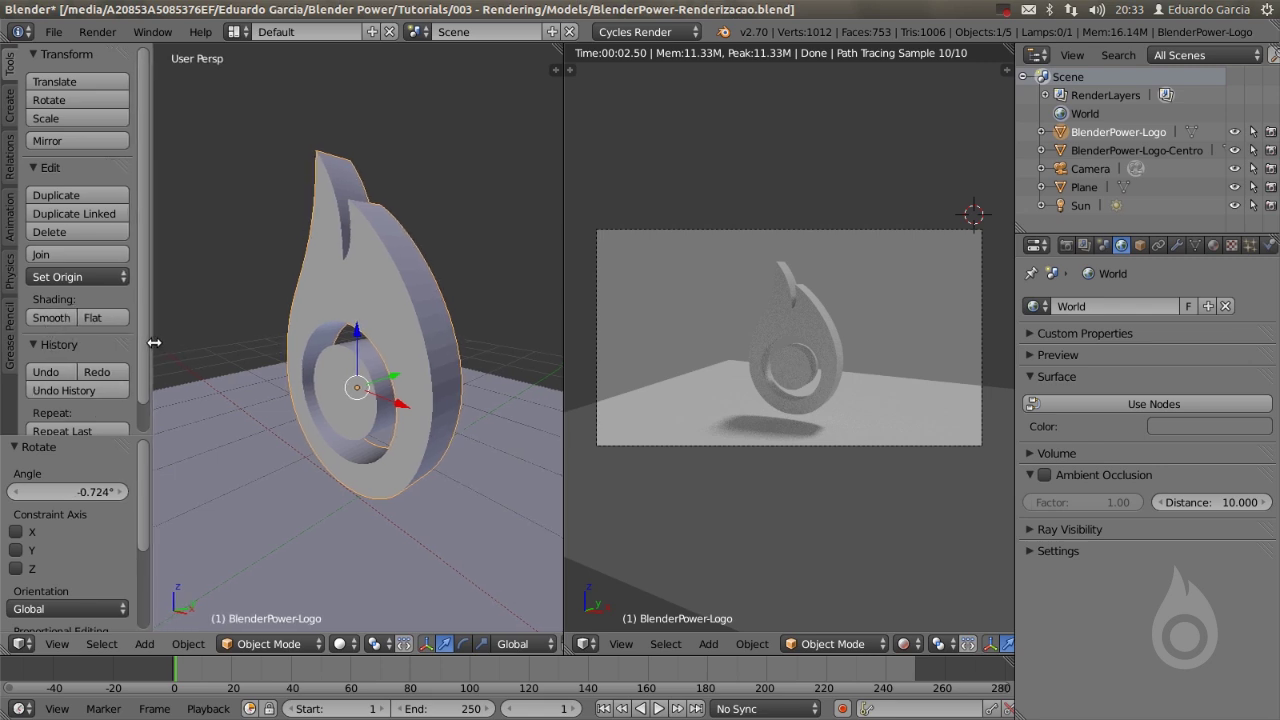
pyautogui.click(47, 318)
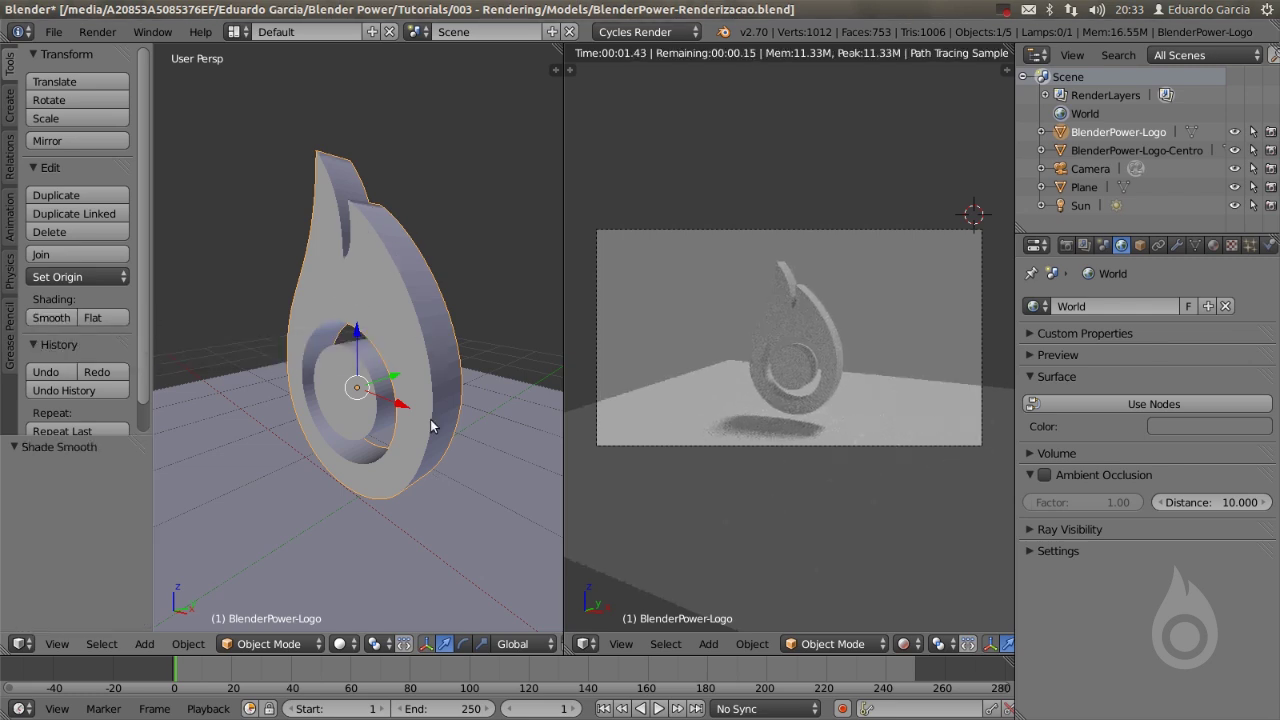
# Apply smooth shading to the BlenderPower-Logo-Centro disc inside the flame
pyautogui.rightClick(342, 370)
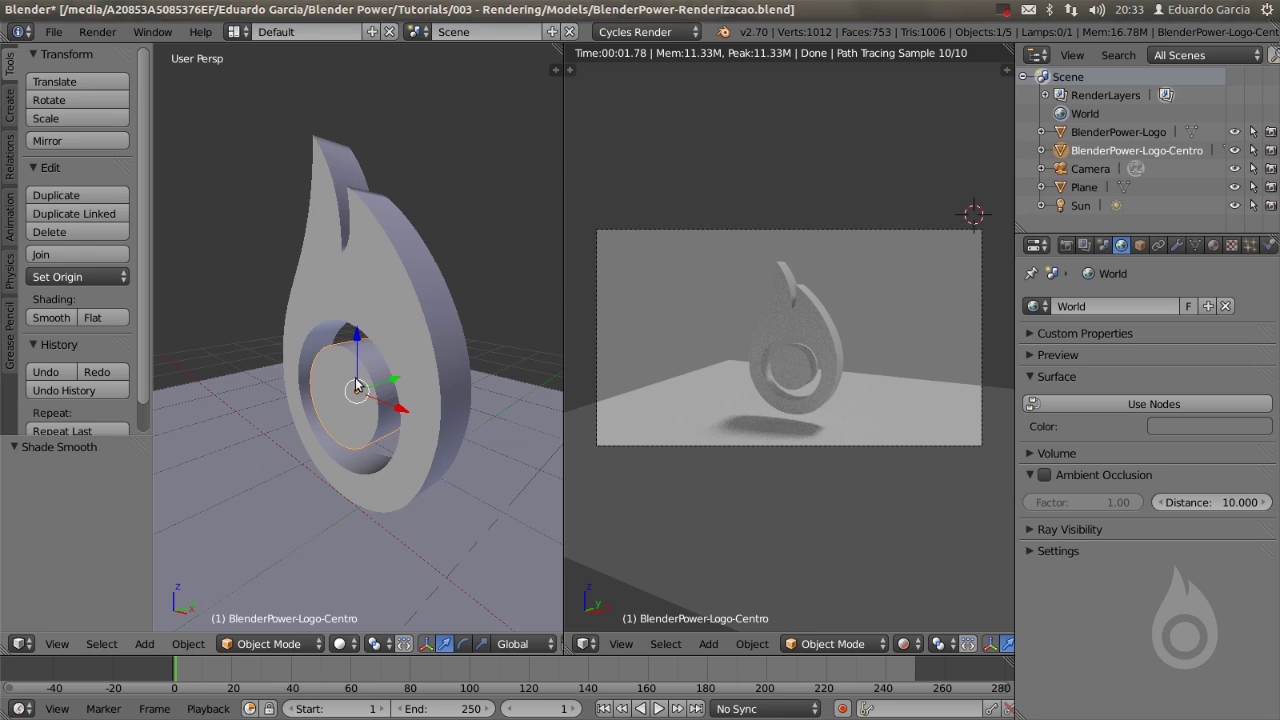
pyautogui.click(56, 320)
pyautogui.click(11, 108)
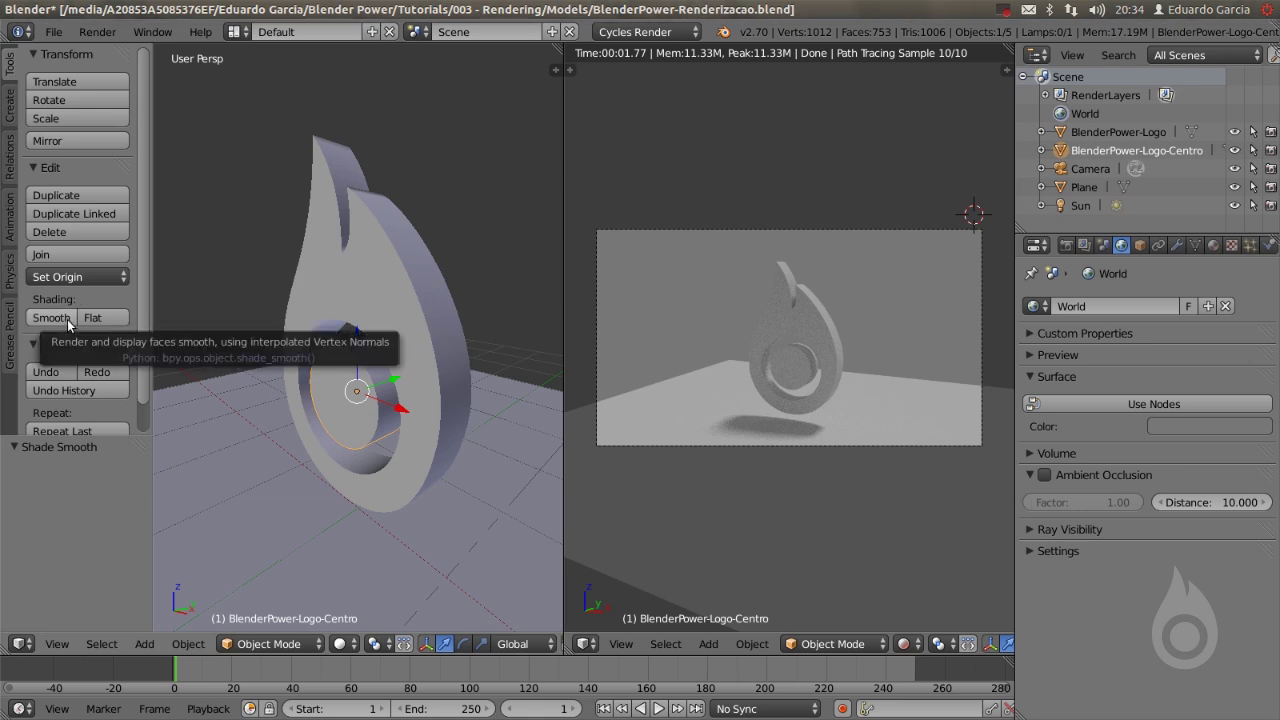
# Create a new material on the BlenderPower-Logo flame object
pyautogui.rightClick(398, 269)
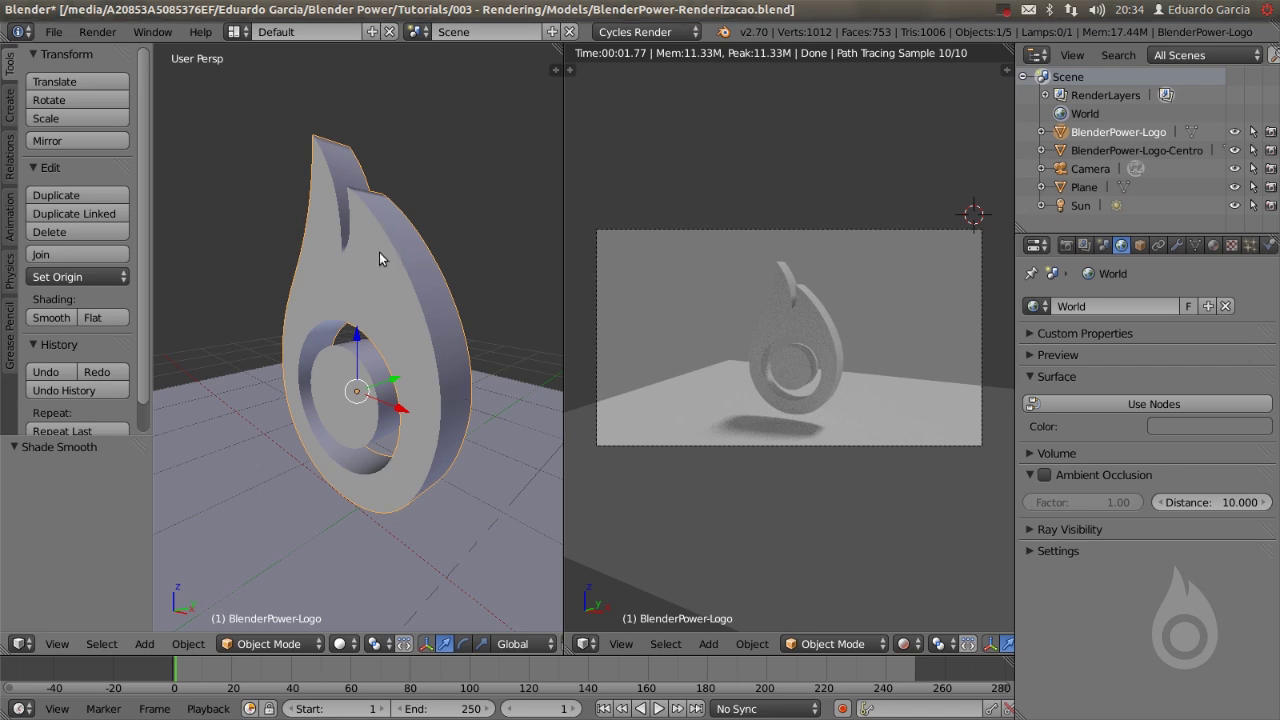
pyautogui.click(1214, 245)
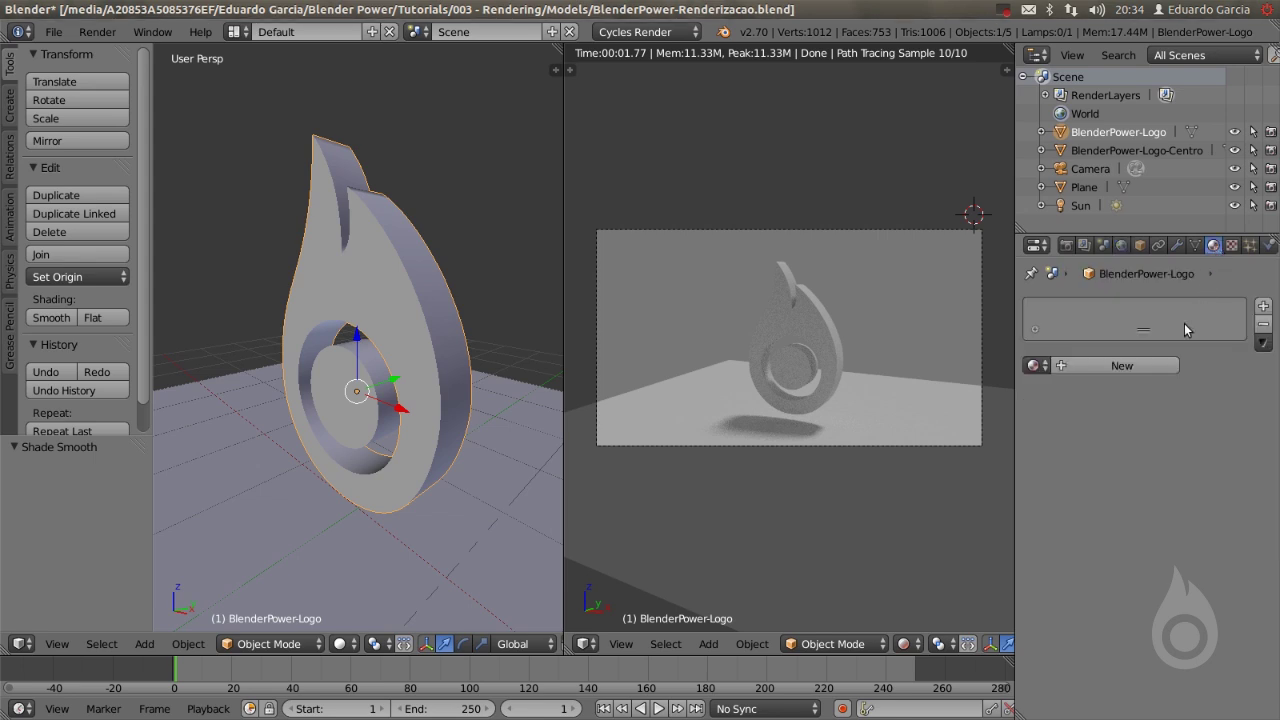
pyautogui.click(1122, 366)
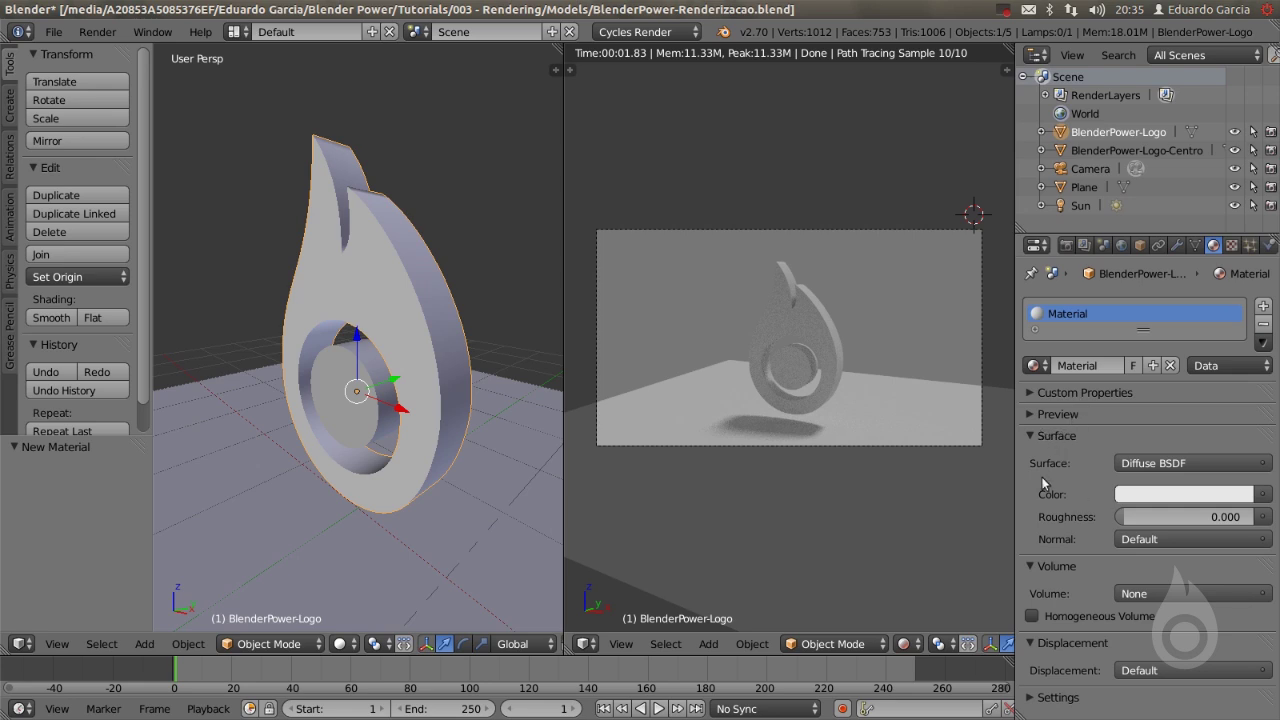
# Set the diffuse color of the flame object's material to orange
pyautogui.click(1162, 494)
pyautogui.moveTo(1168, 306); pyautogui.dragTo(1128, 355)
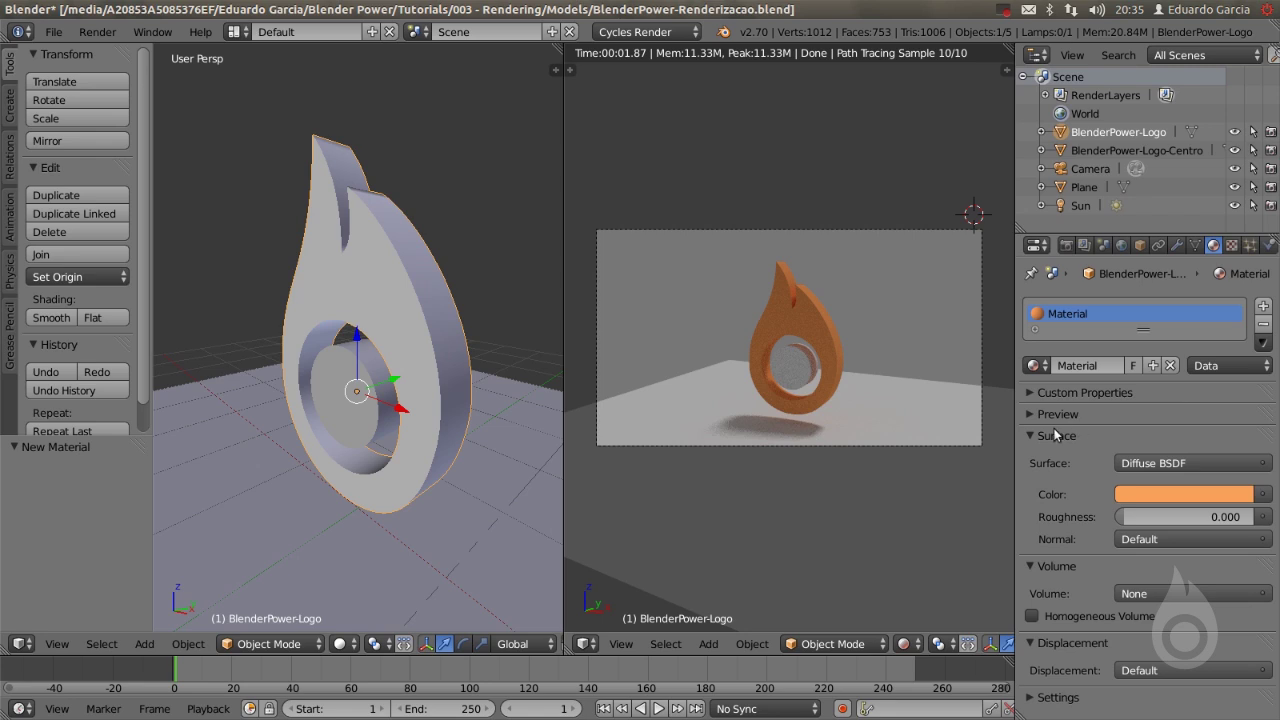
# Create a new material on the BlenderPower-Logo-Centro disc and set its diffuse color to red
pyautogui.rightClick(340, 400)
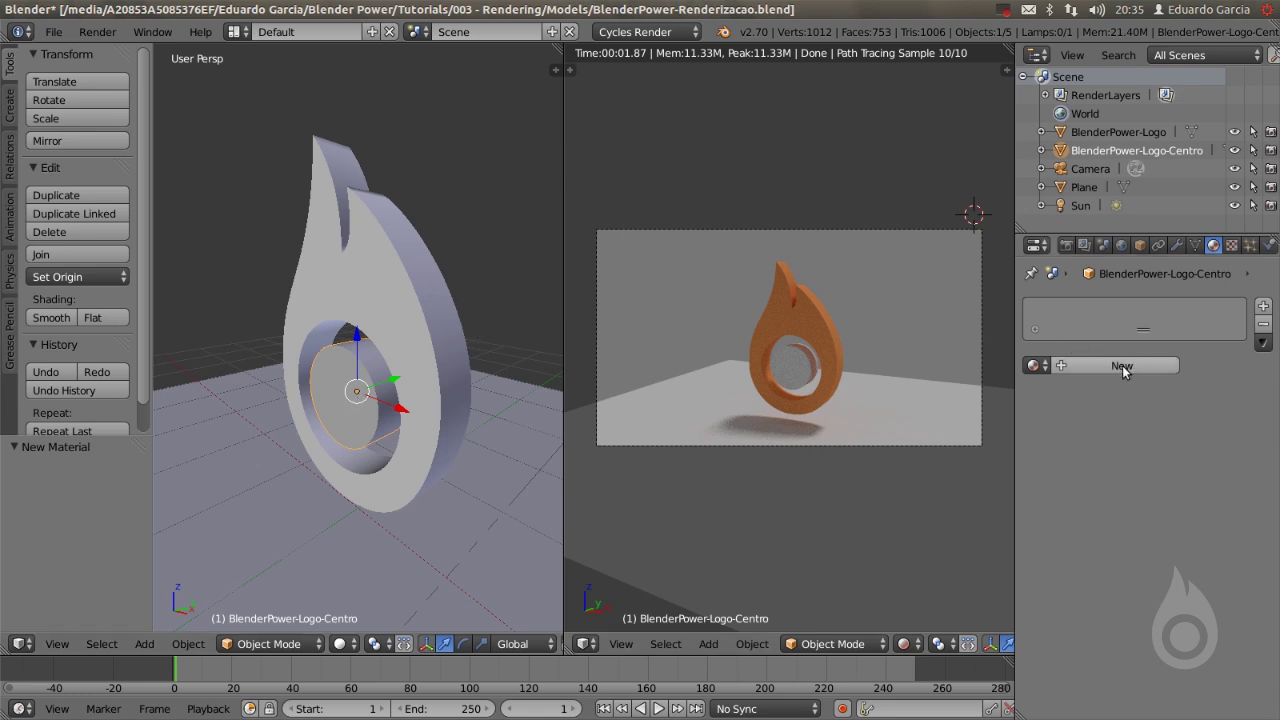
pyautogui.click(1121, 366)
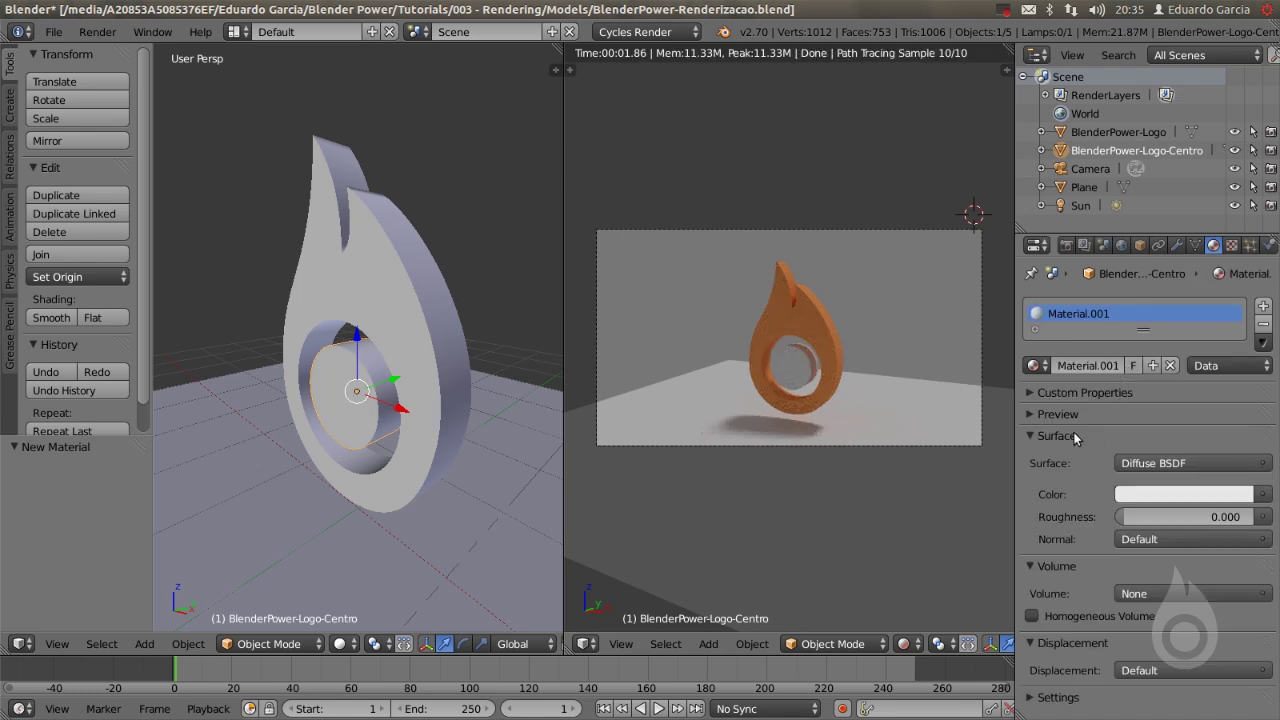
pyautogui.click(1153, 502)
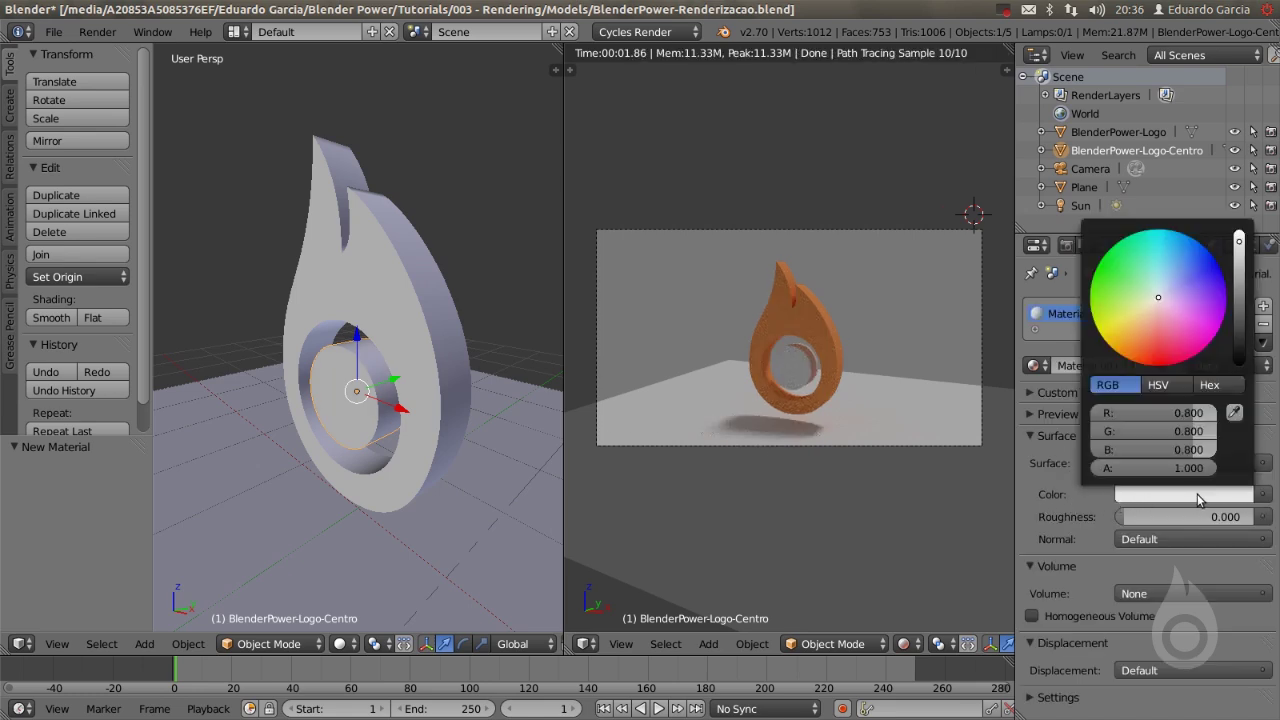
pyautogui.moveTo(1155, 318); pyautogui.dragTo(1153, 363)
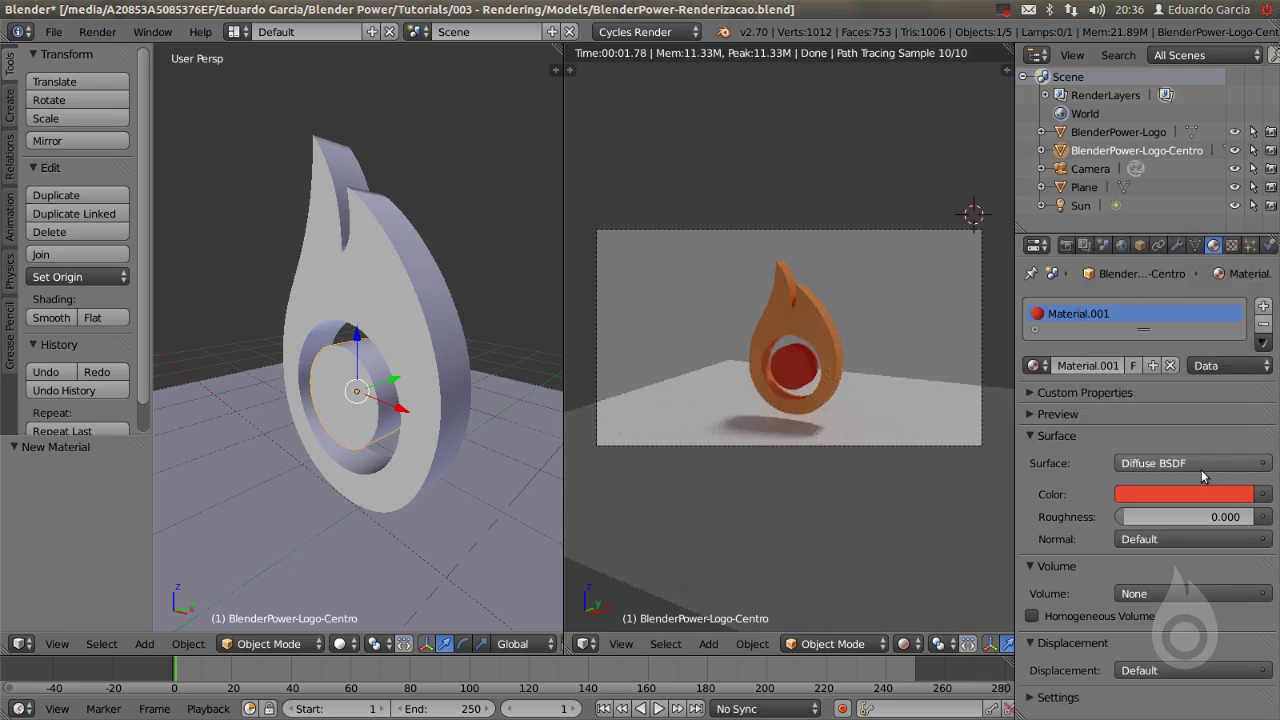
# Create a new material on the ground Plane and change its surface shader to Glossy BSDF
pyautogui.rightClick(490, 415)
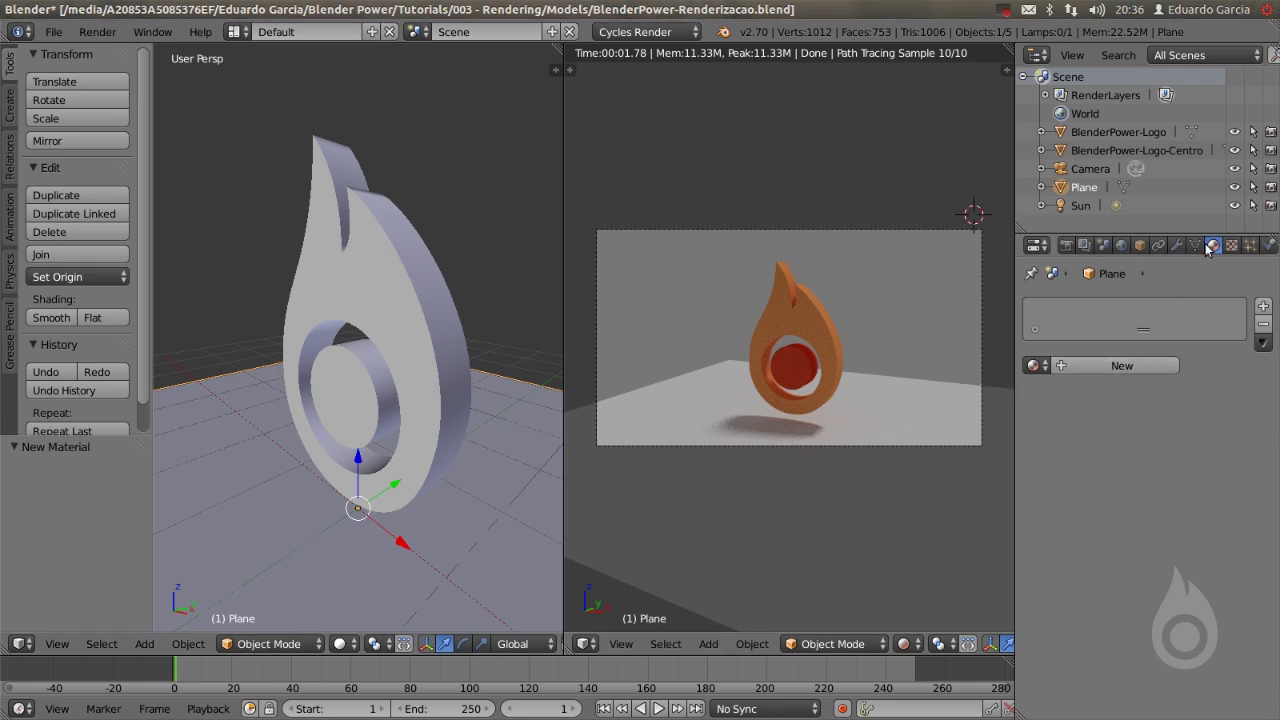
pyautogui.click(1138, 367)
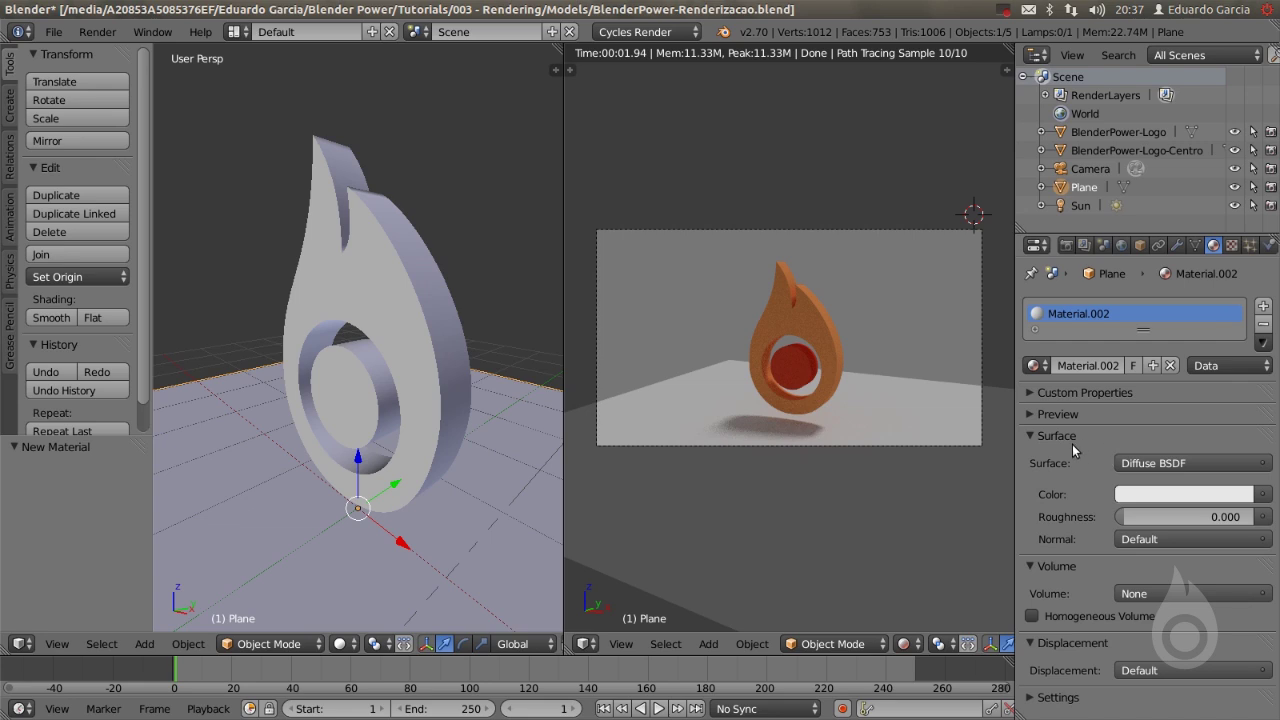
pyautogui.click(1160, 465)
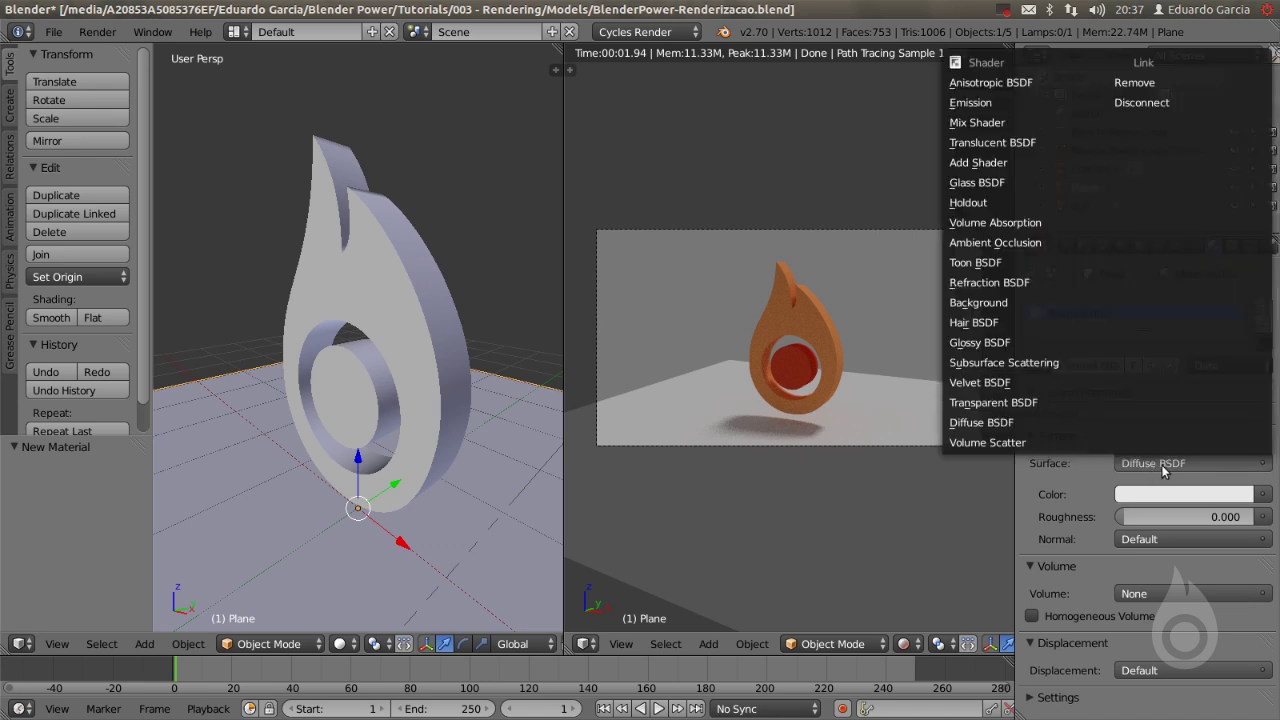
pyautogui.click(981, 343)
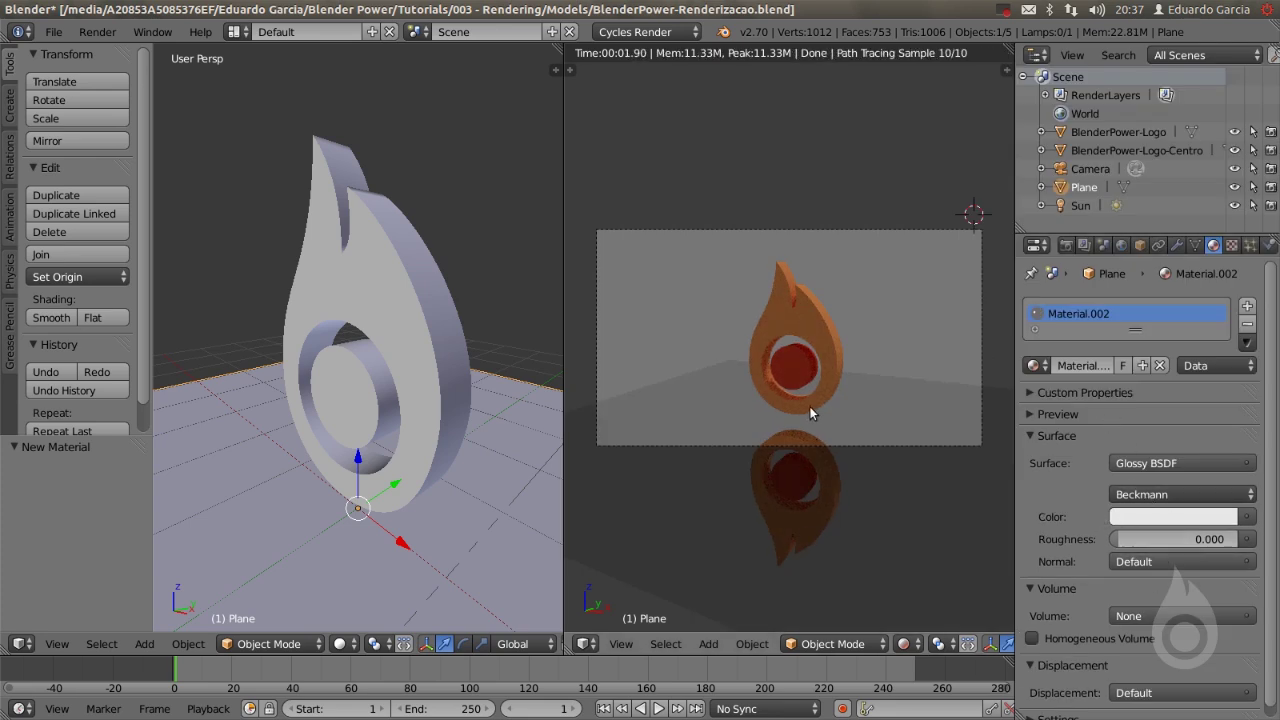
pyautogui.moveTo(760, 390); pyautogui.dragTo(816, 358, button='middle')
pyautogui.moveTo(826, 412); pyautogui.dragTo(718, 336, button='middle')
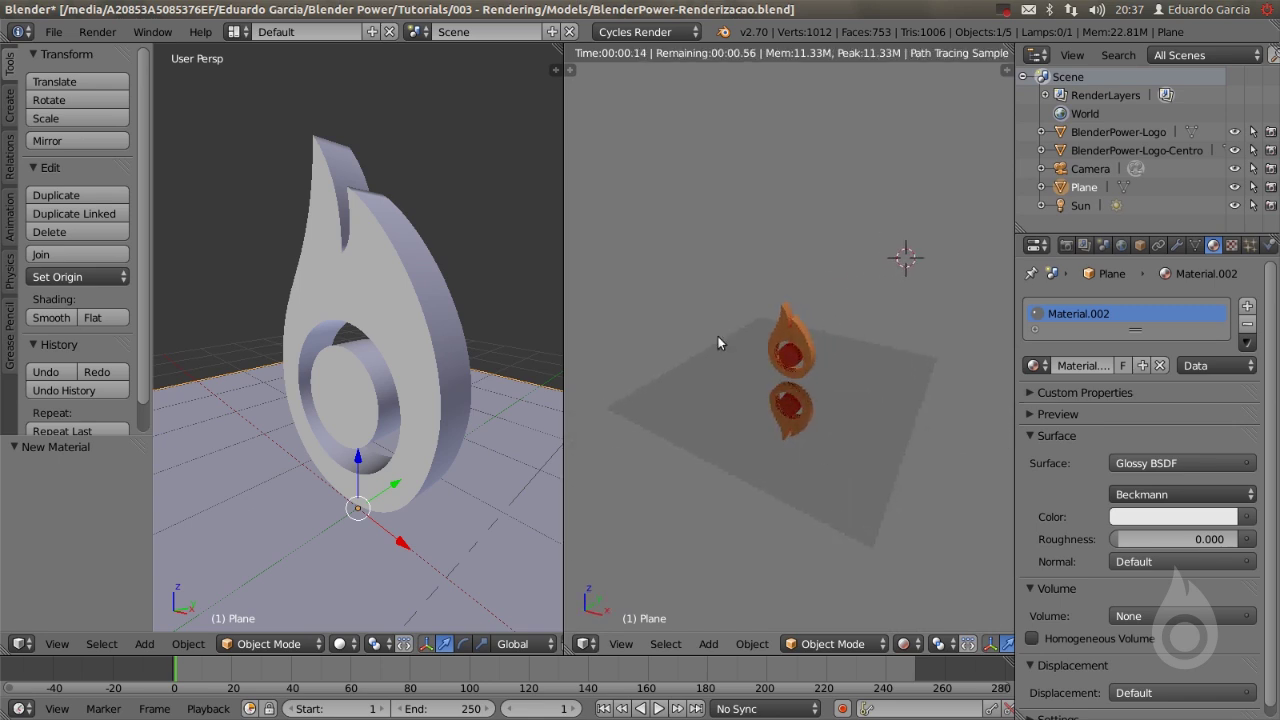
pyautogui.moveTo(808, 165); pyautogui.dragTo(864, 372, button='middle')
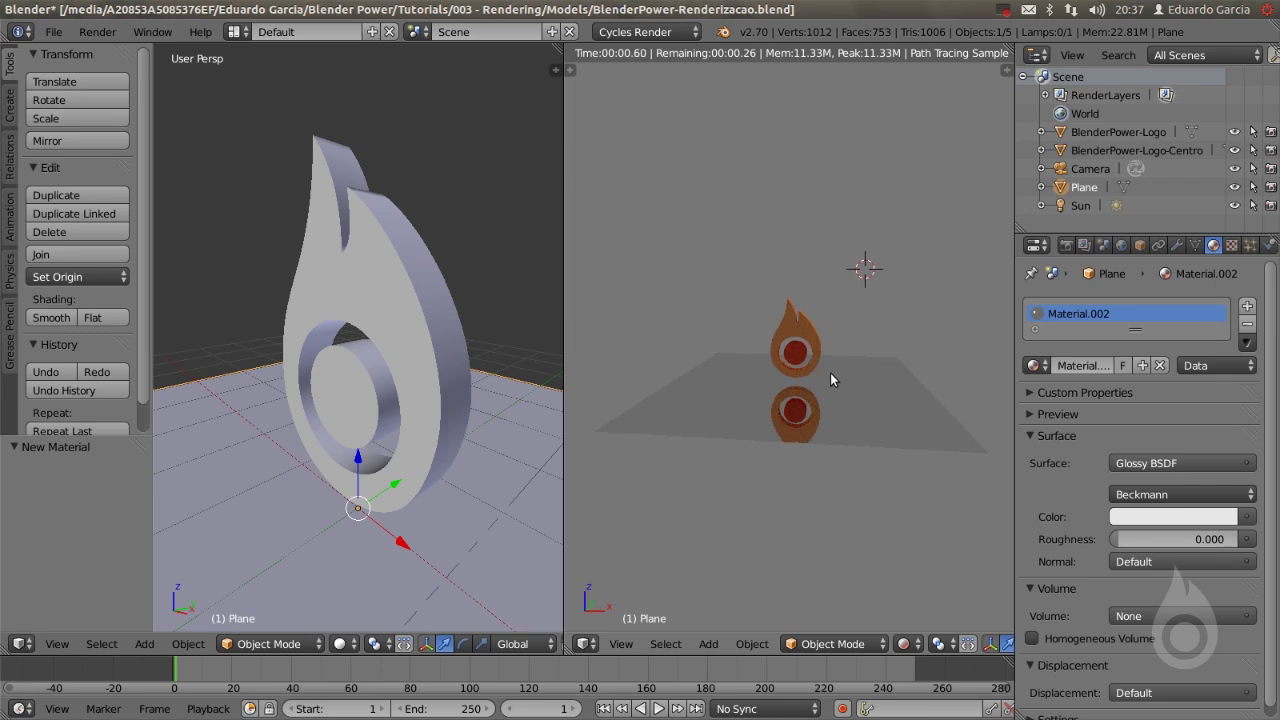
pyautogui.press('KP_0')
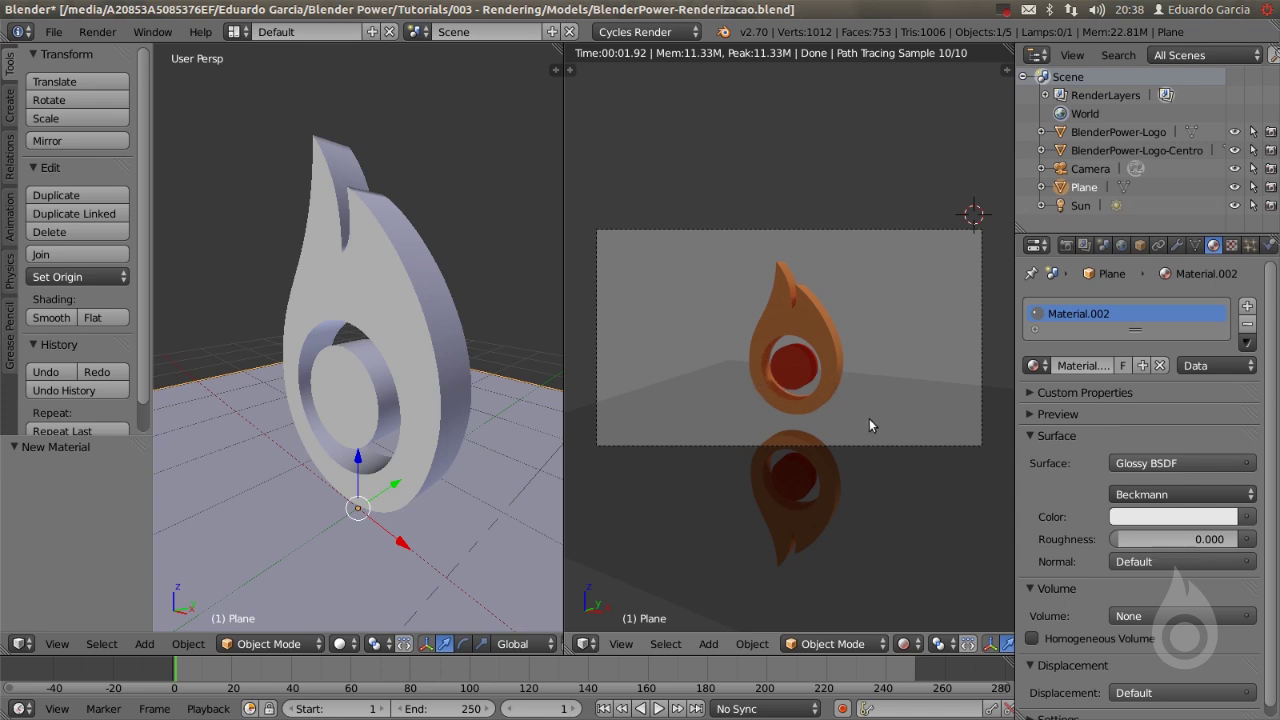
pyautogui.click(1125, 463)
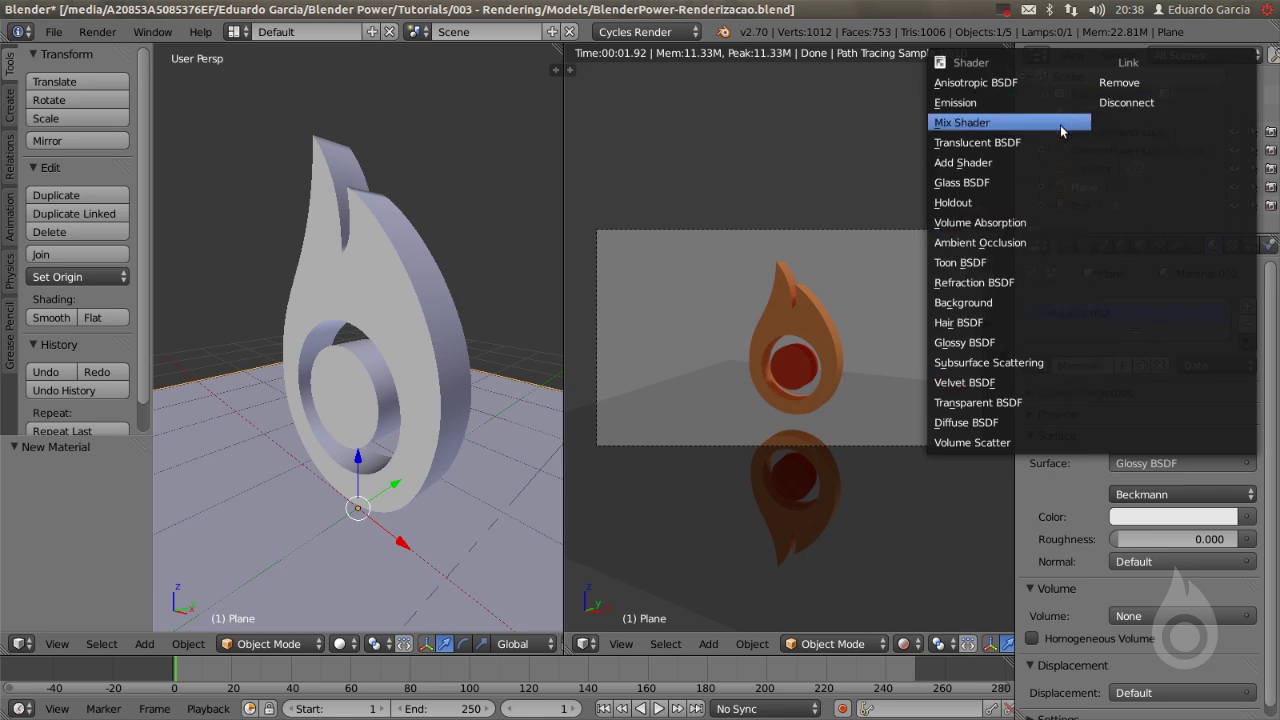
pyautogui.click(1100, 461)
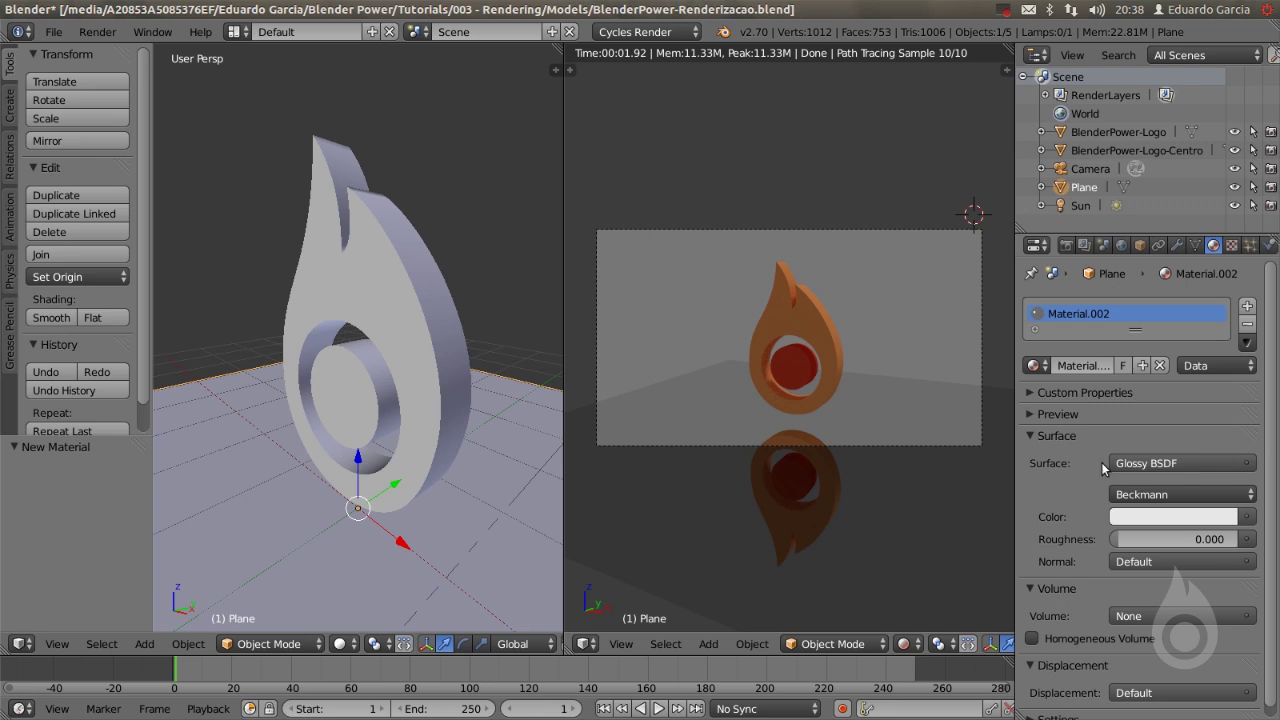
# Brighten the World surface color to a light grey so the rendered scene gets more ambient light
pyautogui.click(1131, 242)
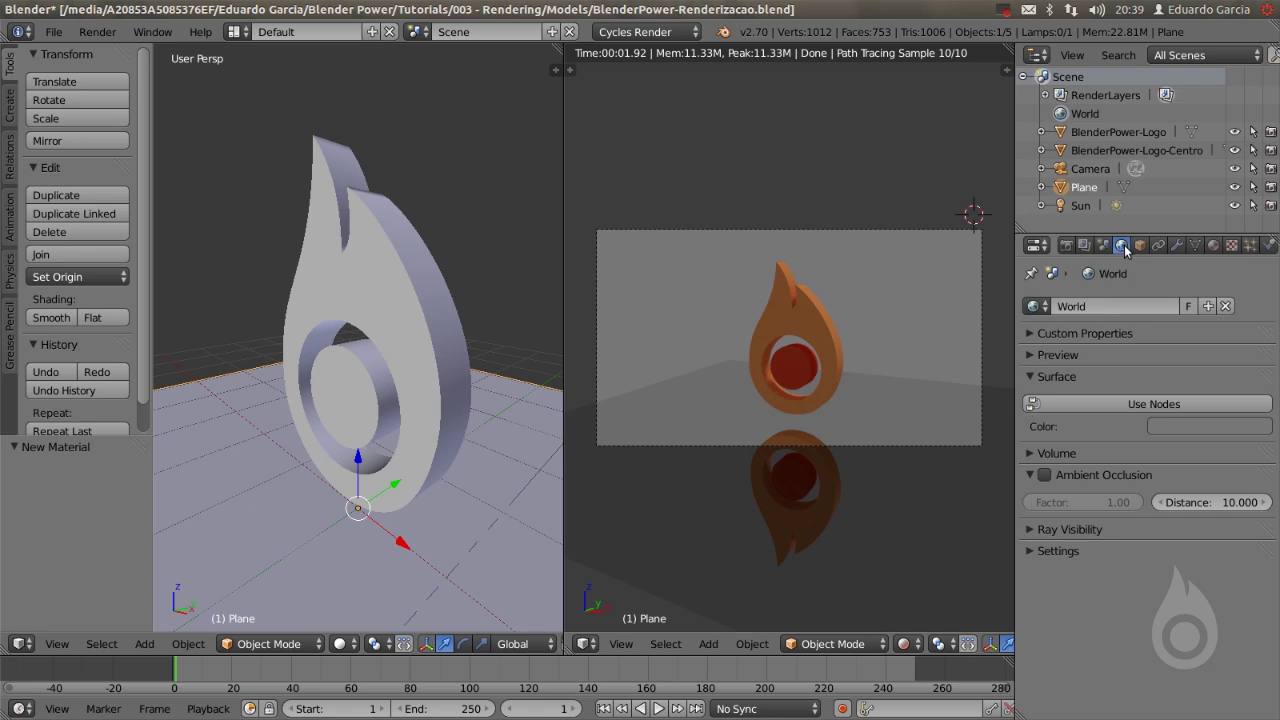
pyautogui.click(1221, 430)
pyautogui.moveTo(1258, 254); pyautogui.dragTo(1258, 217)
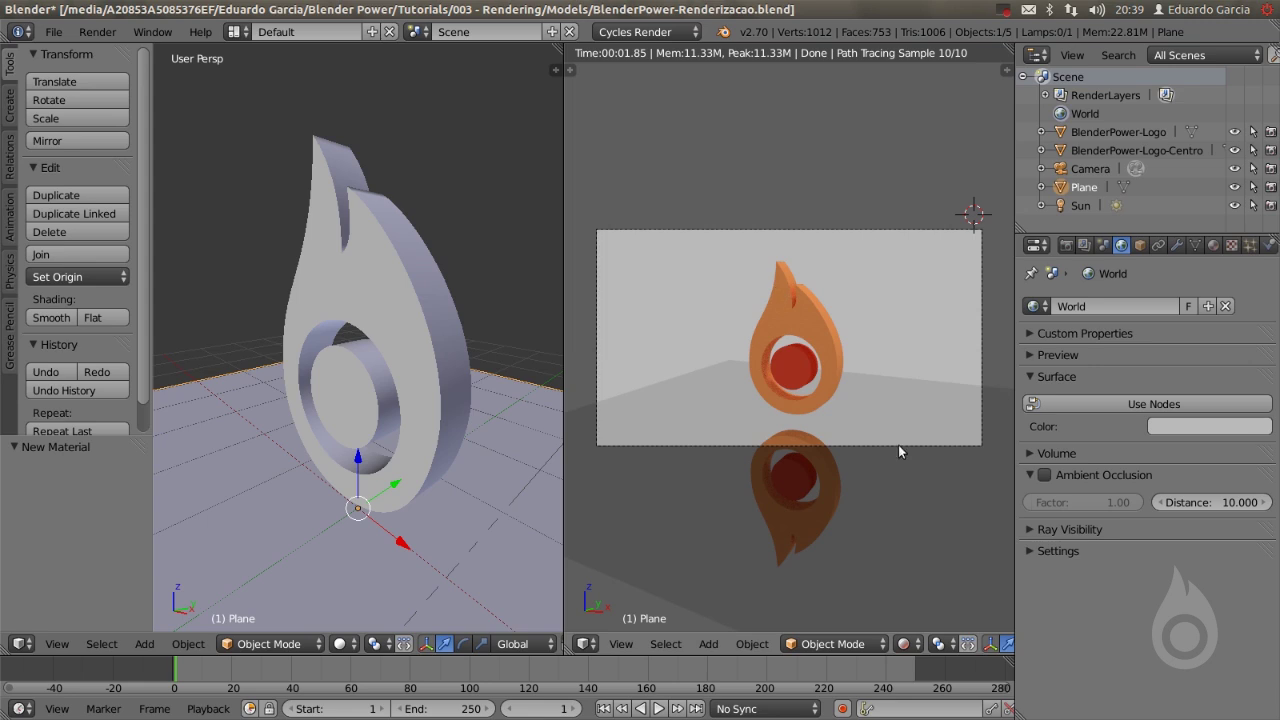
pyautogui.scroll(4, 770, 399)
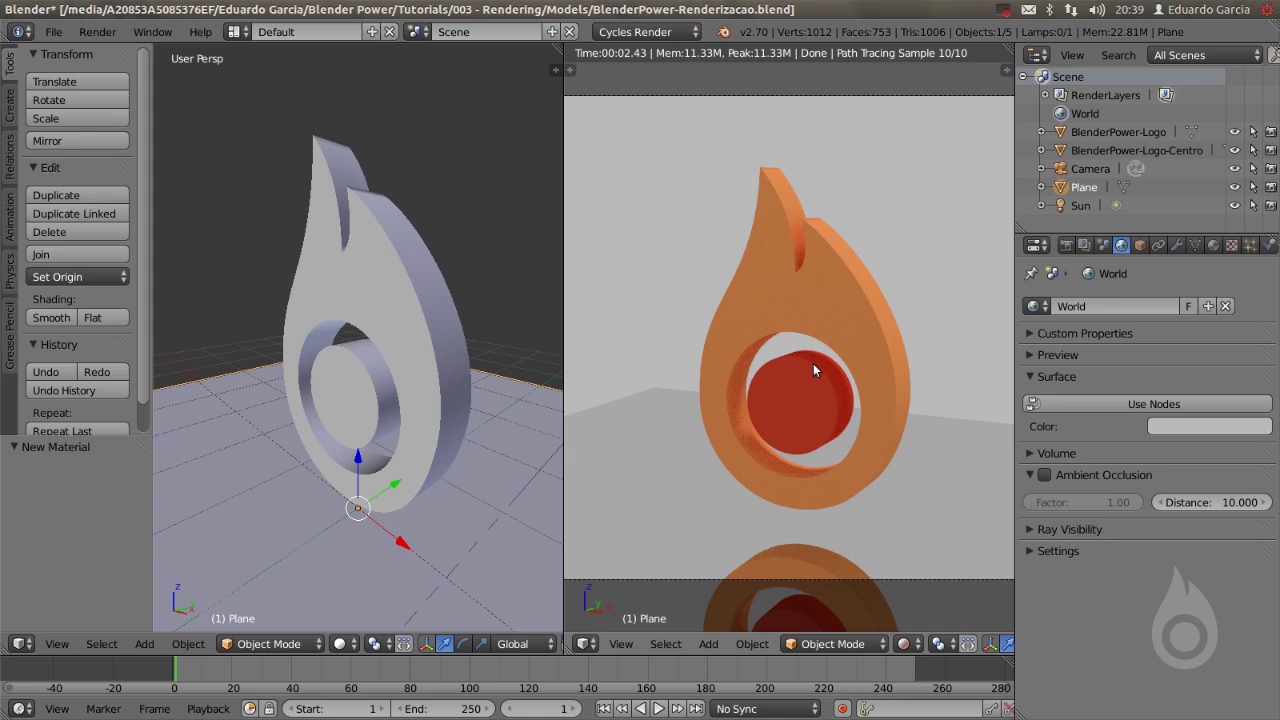
# Set the Cycles render samples to 200 in the scene's sampling settings
pyautogui.click(1067, 245)
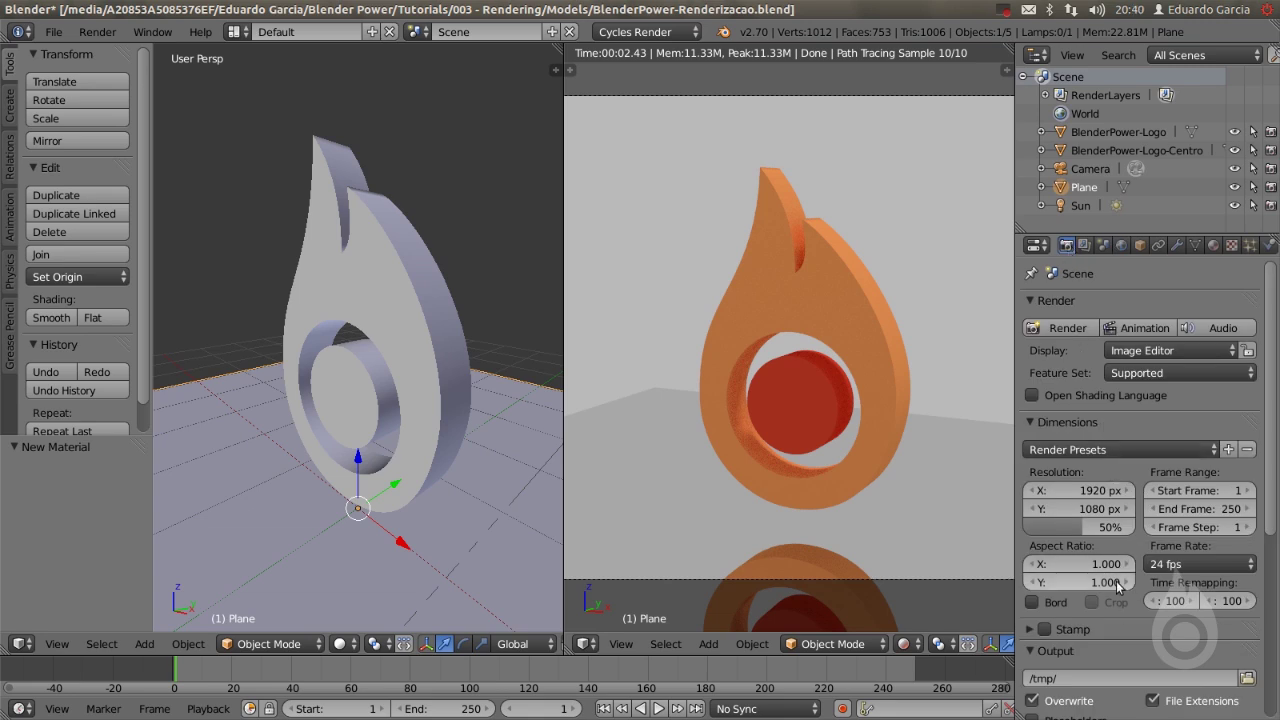
pyautogui.scroll(-3, 1112, 507)
pyautogui.scroll(-5, 1112, 507)
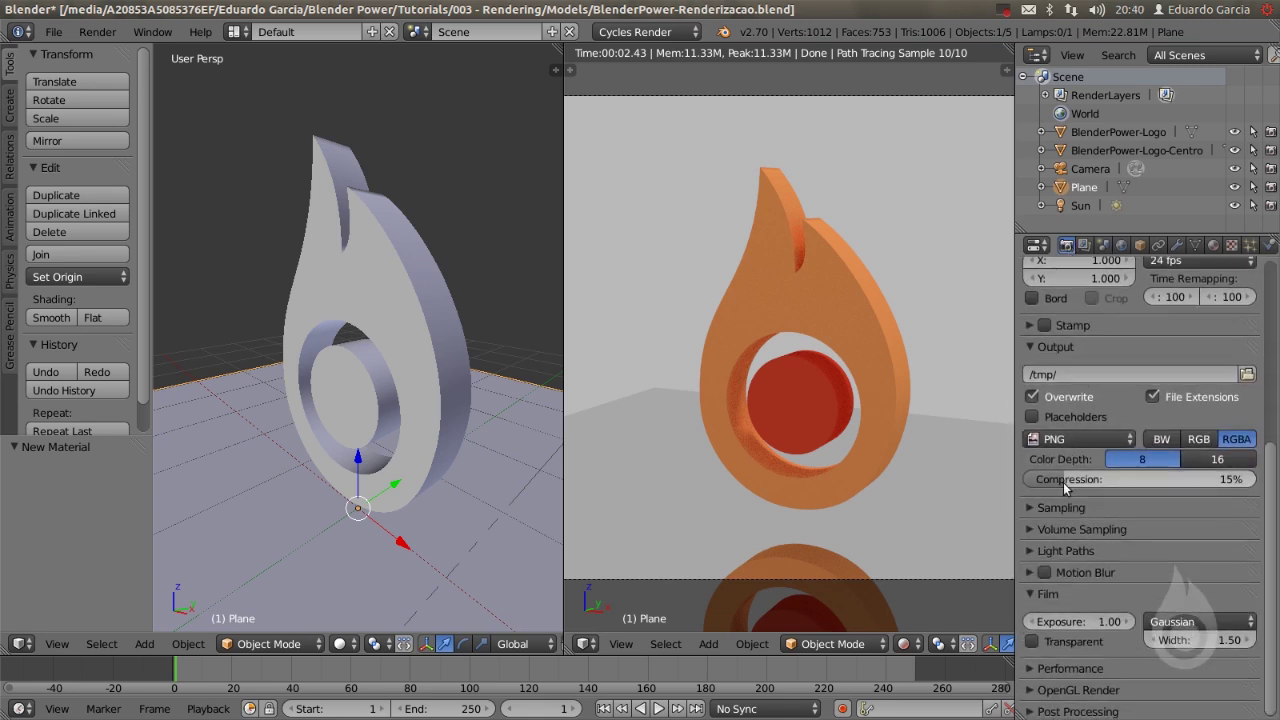
pyautogui.click(1042, 508)
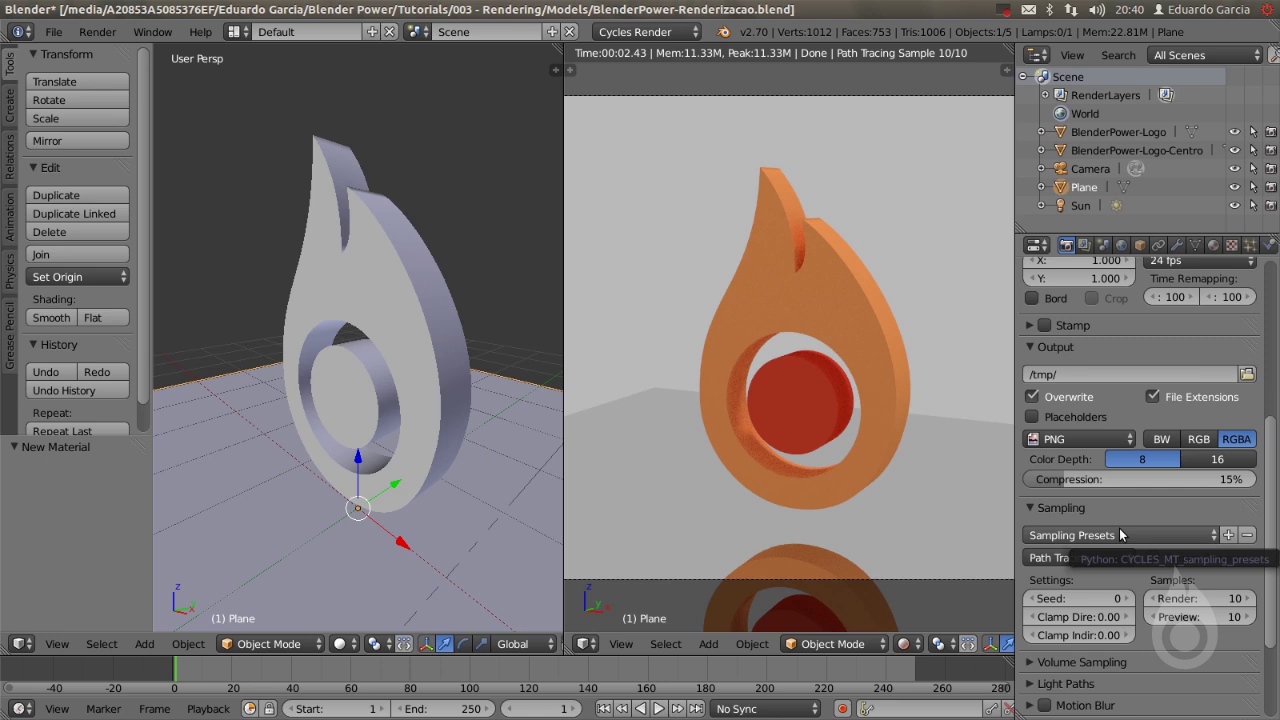
pyautogui.click(1226, 600)
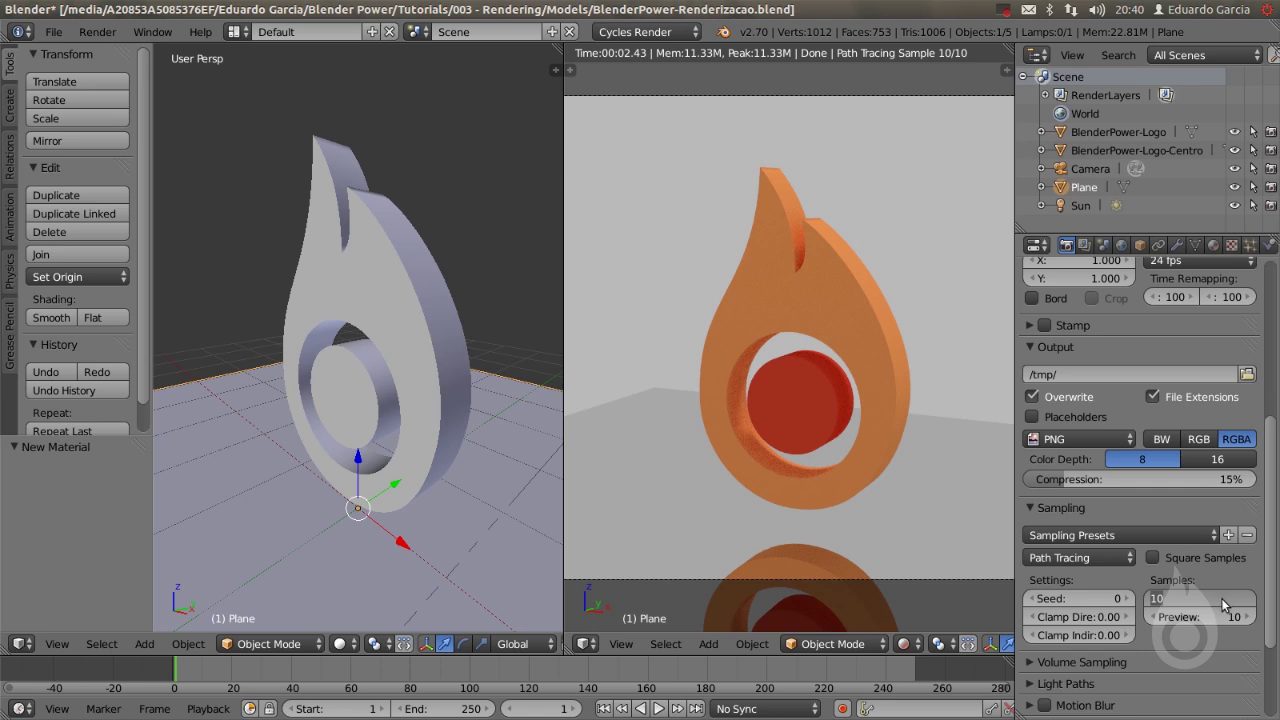
pyautogui.write('200')
pyautogui.press('Return')
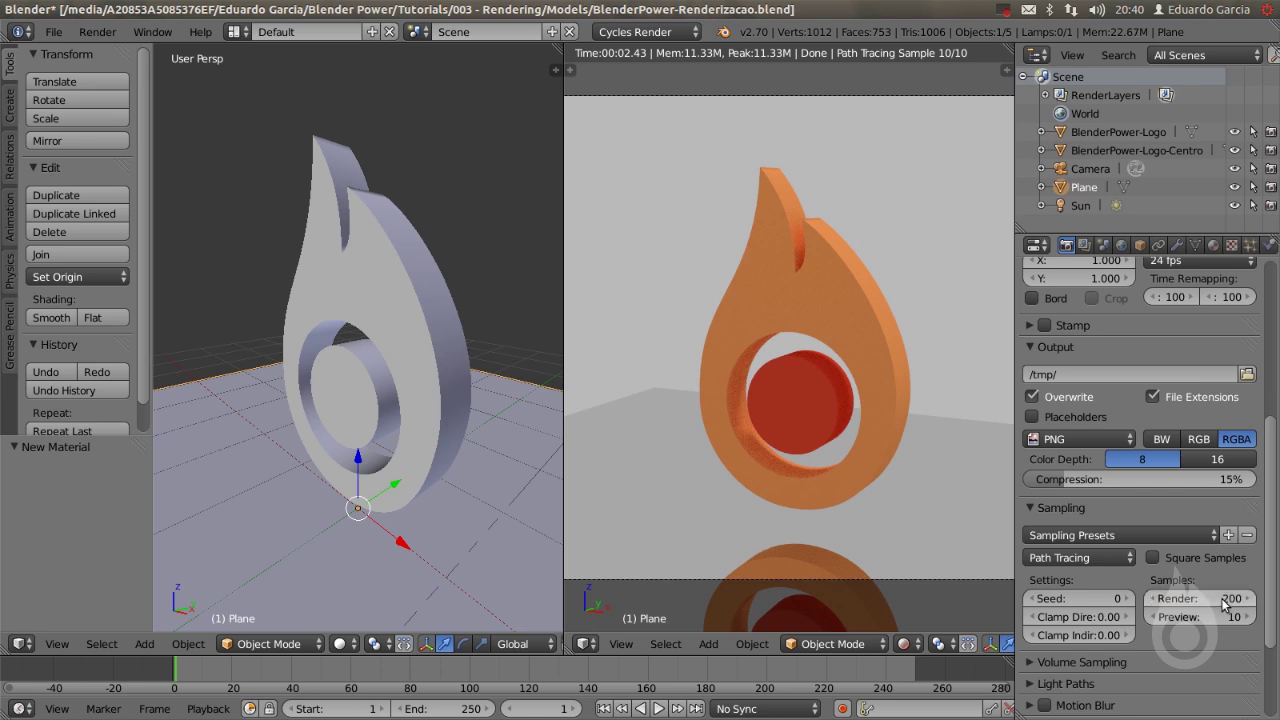
# Set the render resolution scale to 100% of 1920 x 1080 px
pyautogui.scroll(7, 1256, 450)
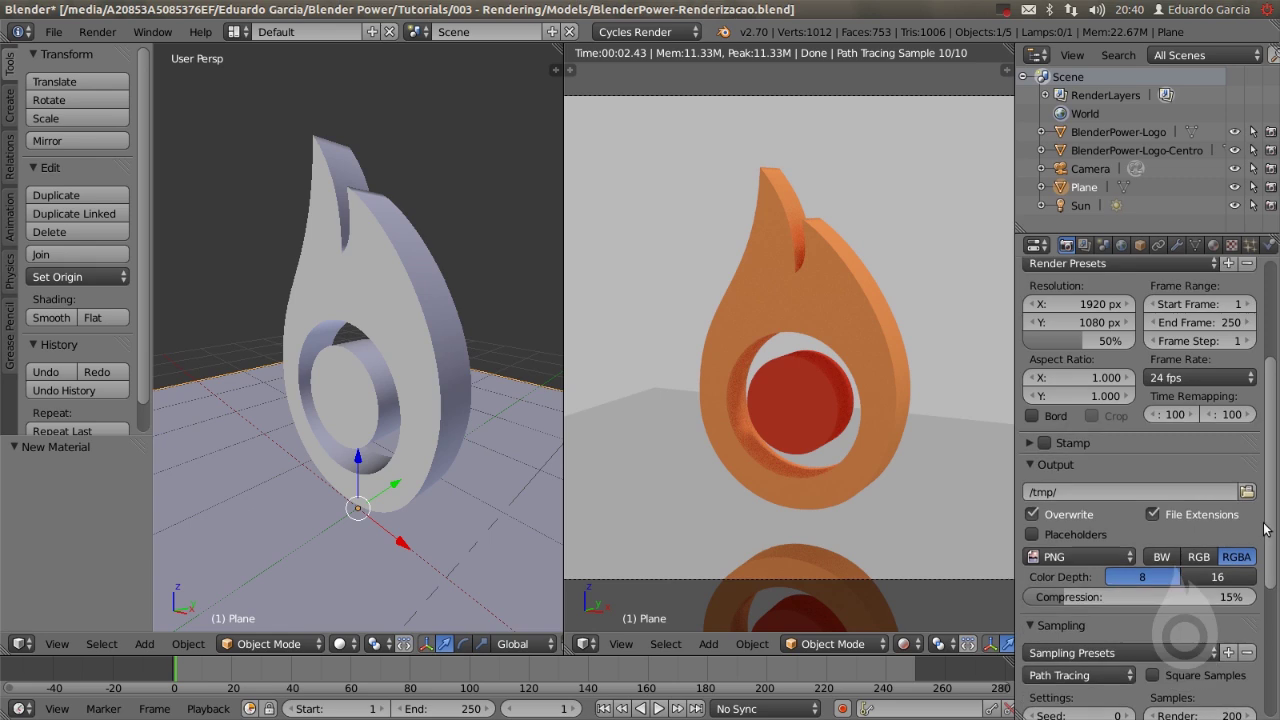
pyautogui.scroll(1, 1256, 450)
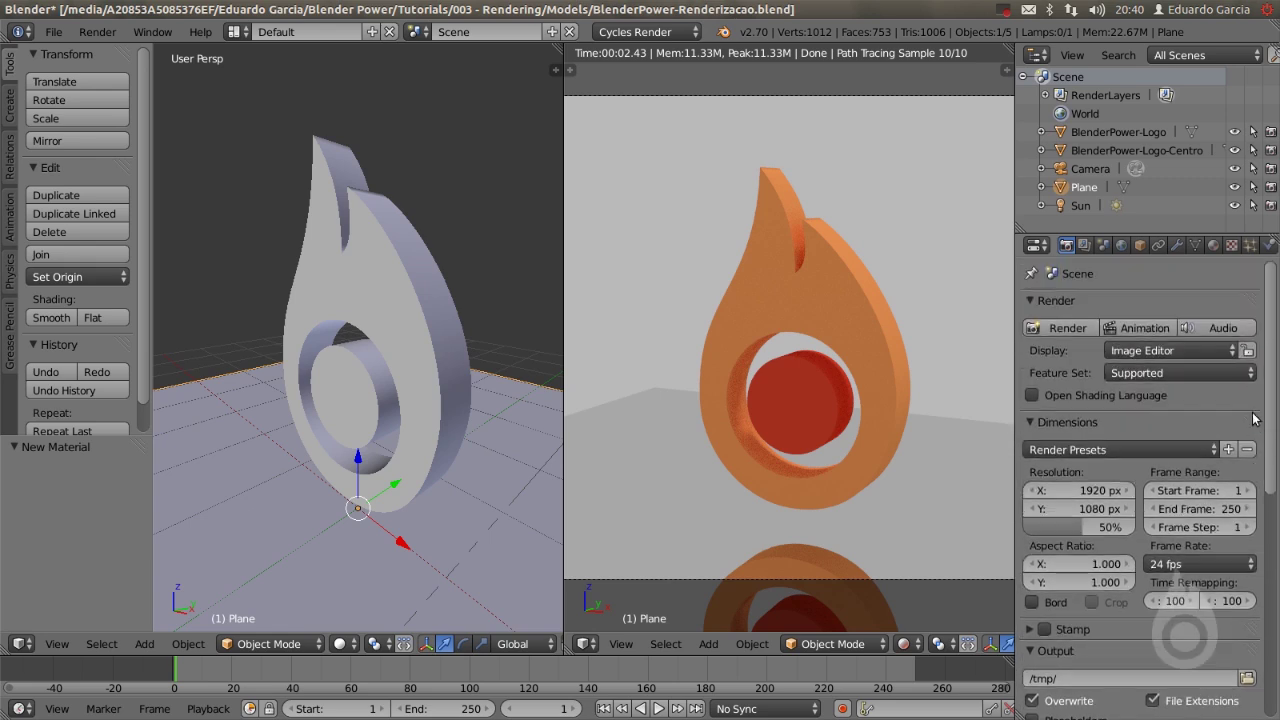
pyautogui.click(1095, 527)
pyautogui.write('100')
pyautogui.press('Return')
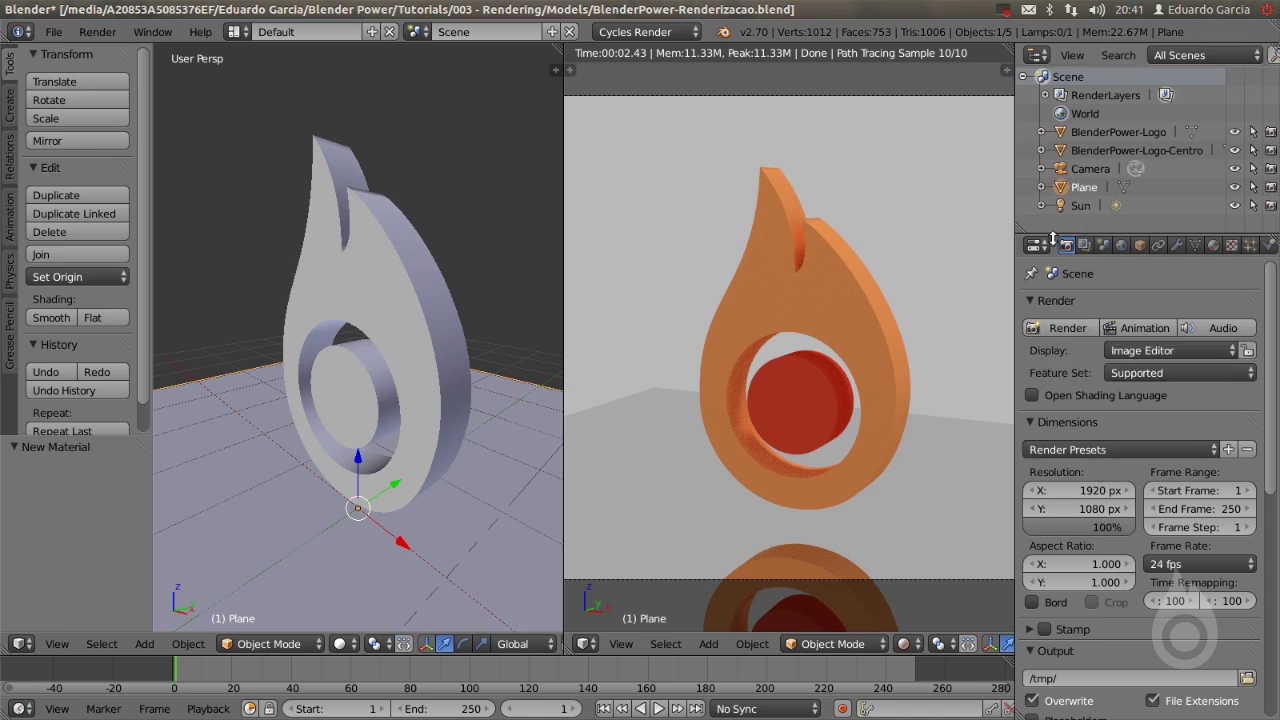
# Render the current frame as a still image and fit the result in view
pyautogui.click(1068, 333)
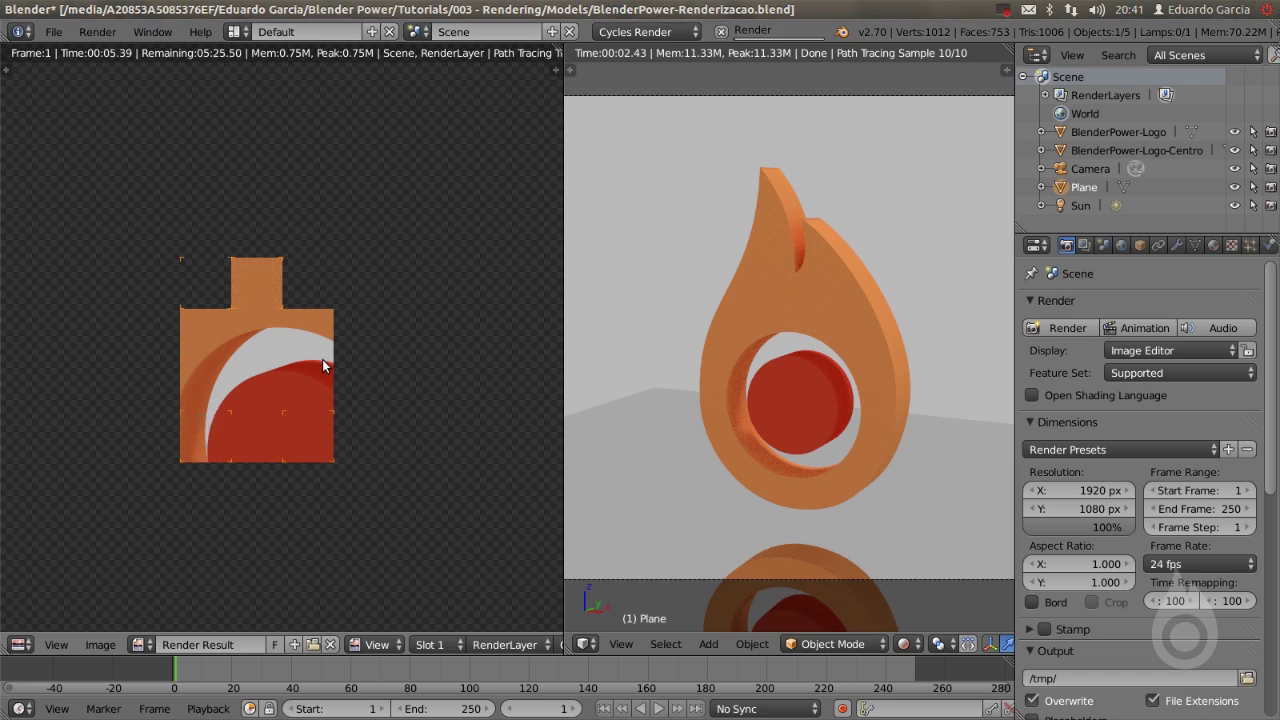
pyautogui.scroll(-4, 322, 359)
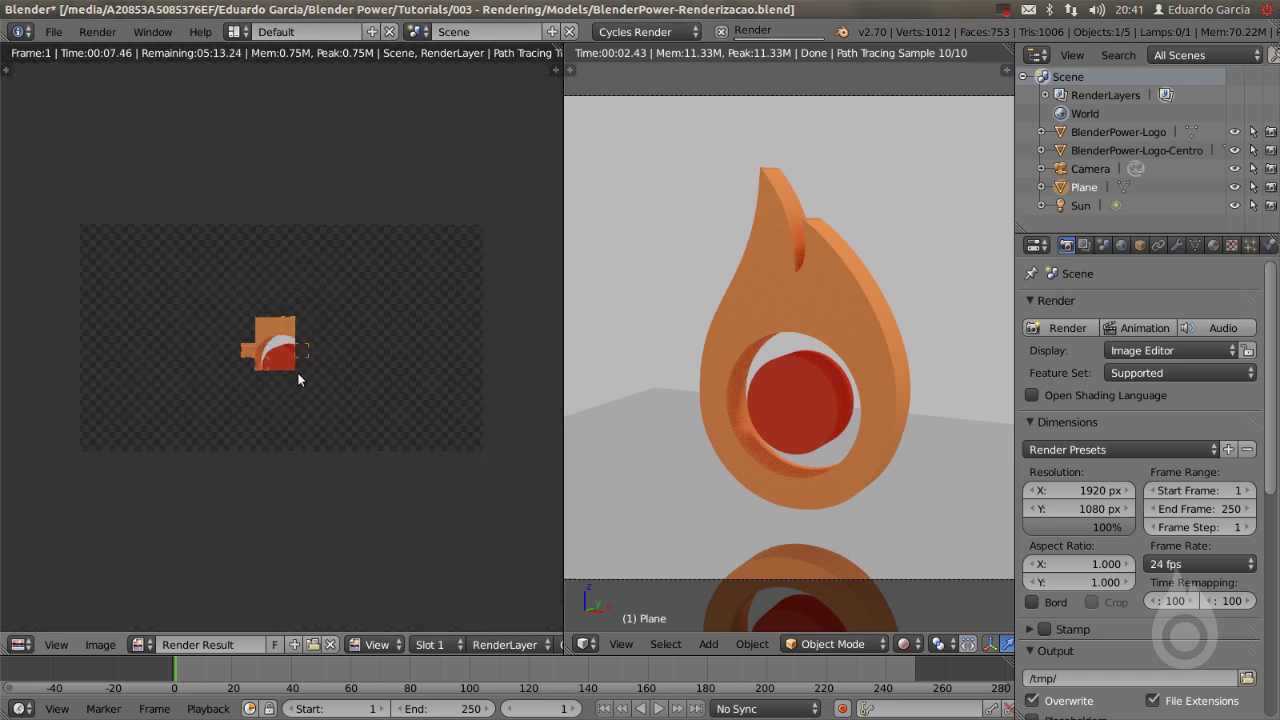
pyautogui.scroll(2, 274, 355)
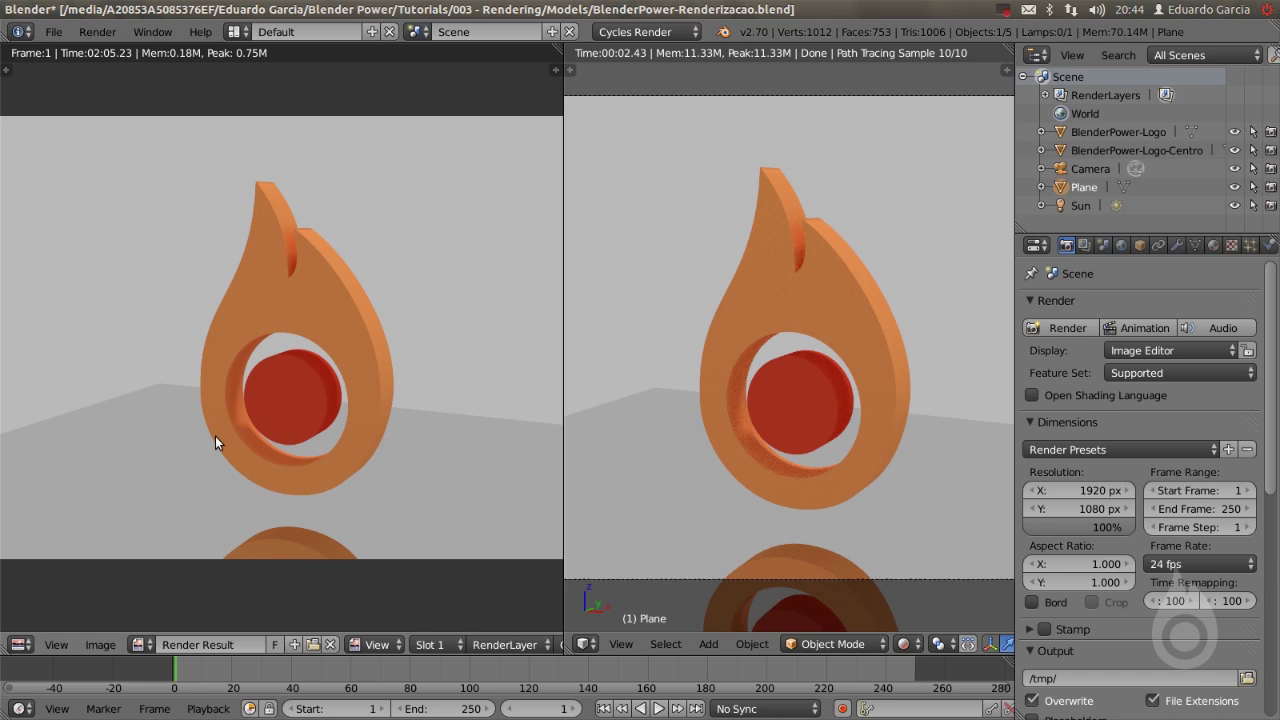
pyautogui.click(99, 648)
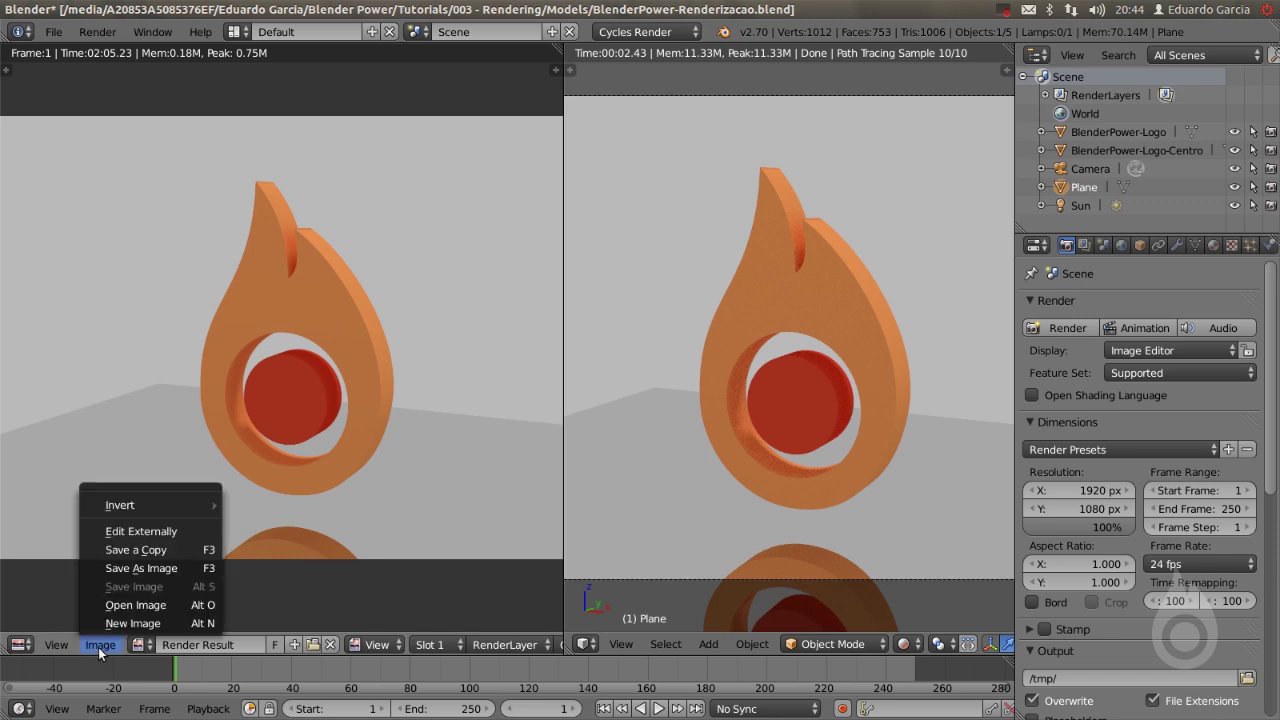
pyautogui.click(140, 568)
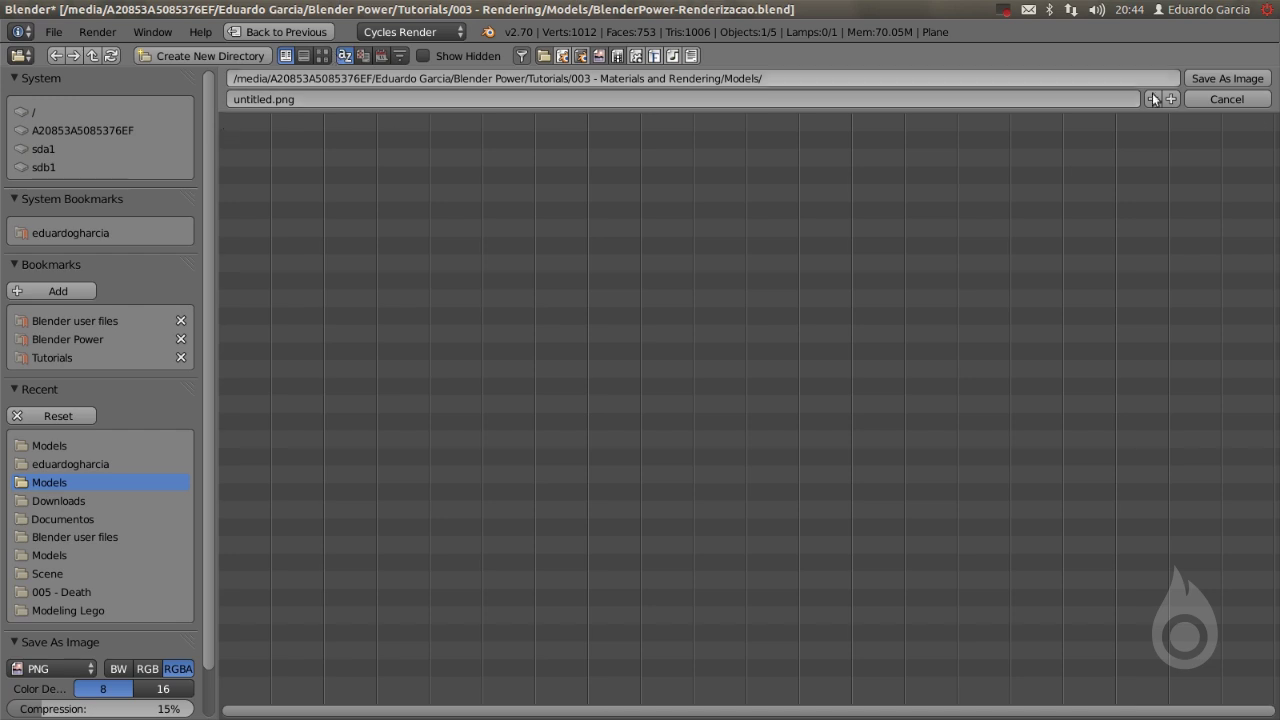
pyautogui.click(1227, 99)
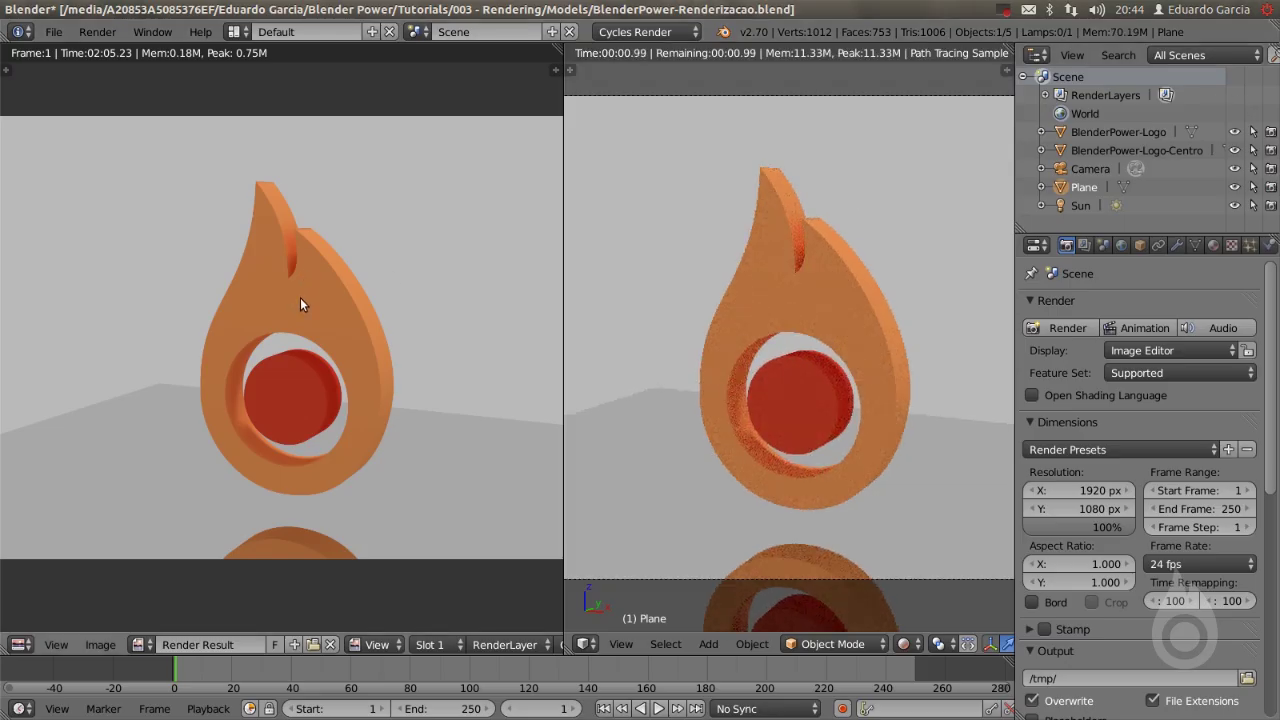
pyautogui.press('F3')
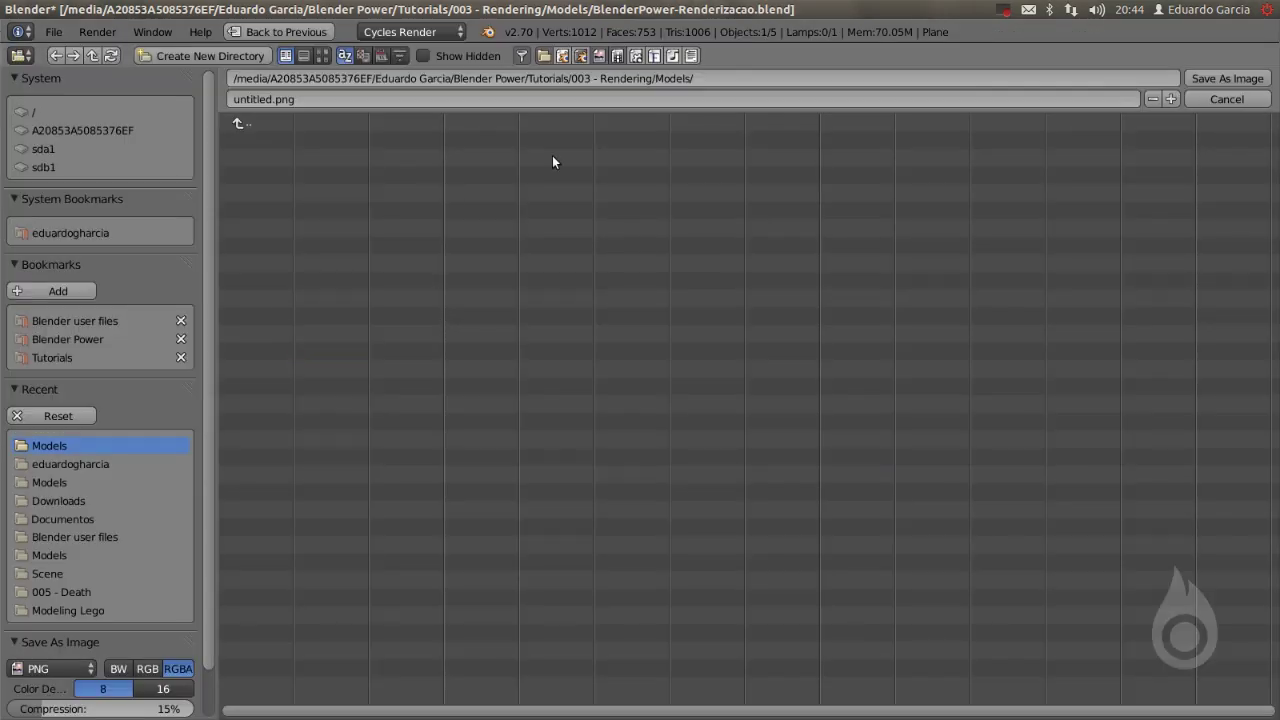
pyautogui.click(1227, 99)
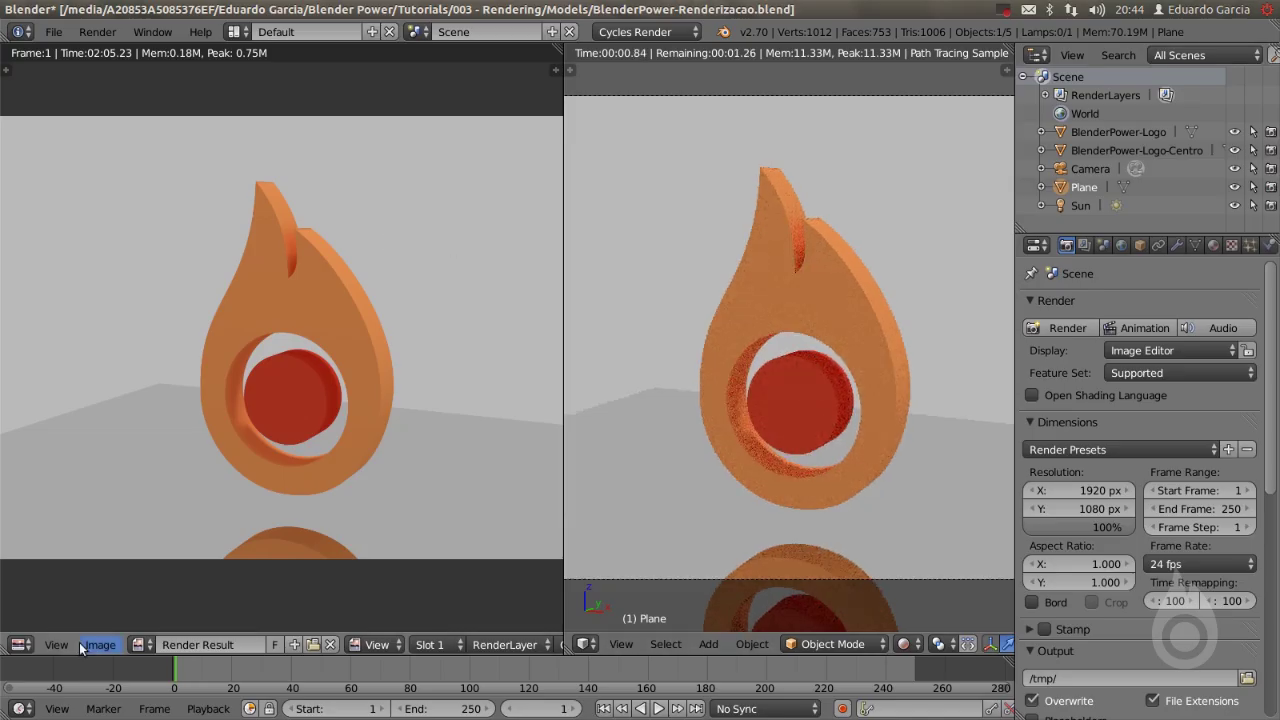
# Save the rendered image as a PNG named blenderpower in the user's home folder
pyautogui.click(100, 645)
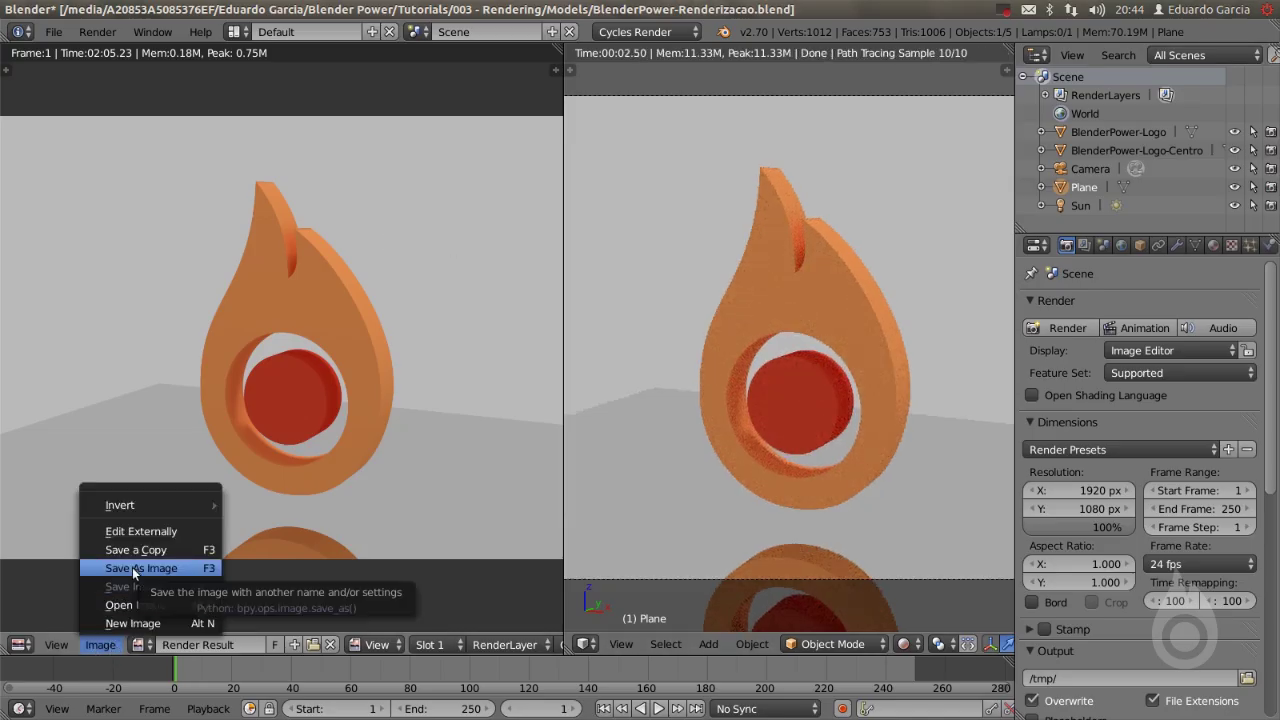
pyautogui.click(132, 568)
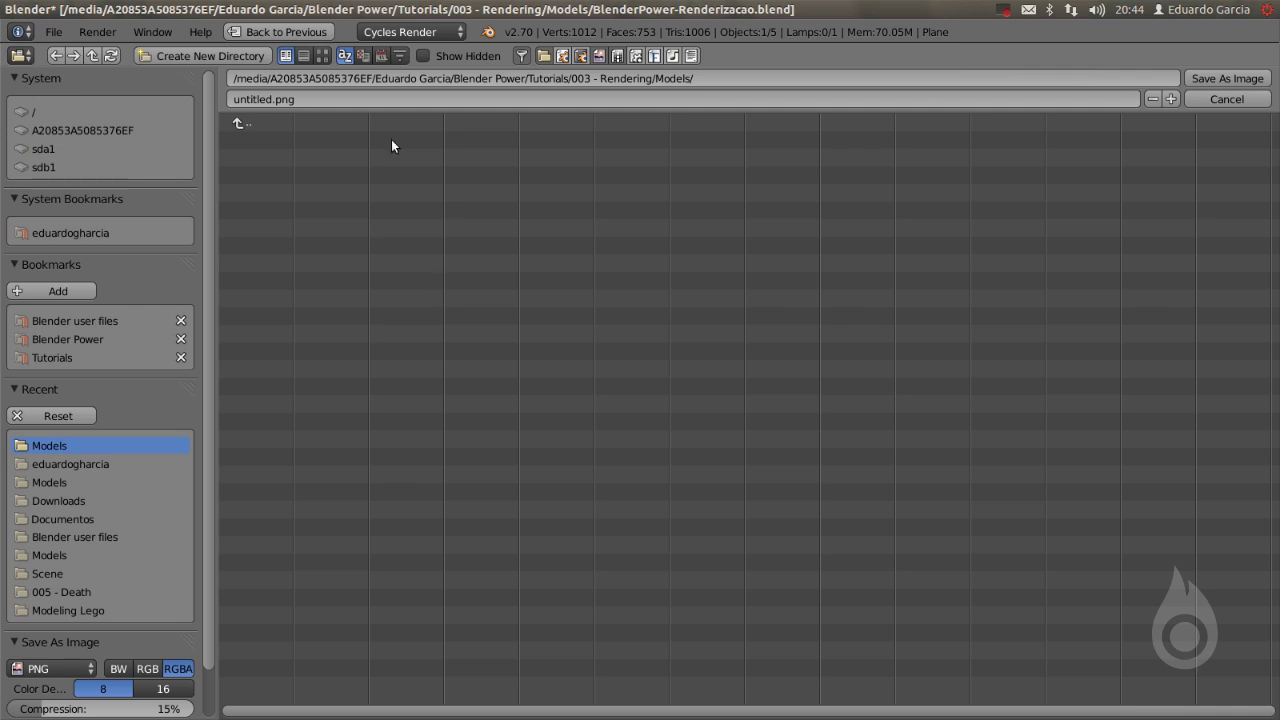
pyautogui.click(84, 228)
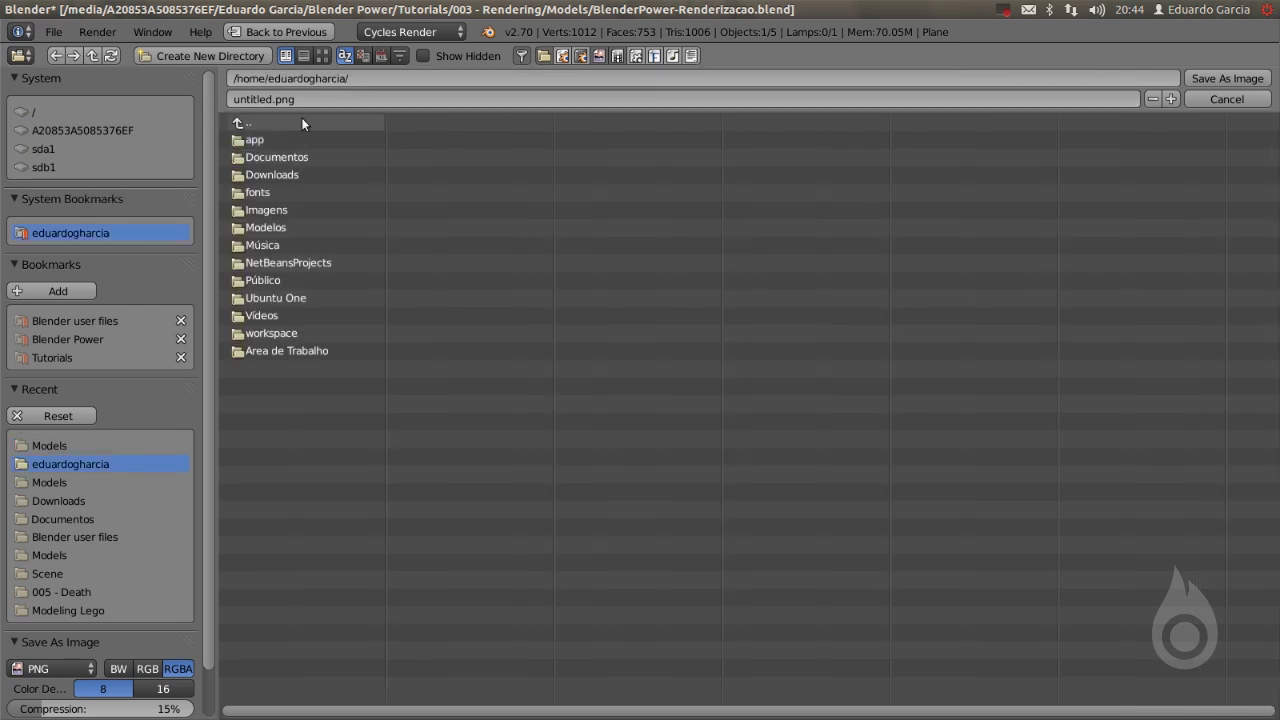
pyautogui.click(317, 98)
pyautogui.write('blenderpower')
pyautogui.click(1247, 79)
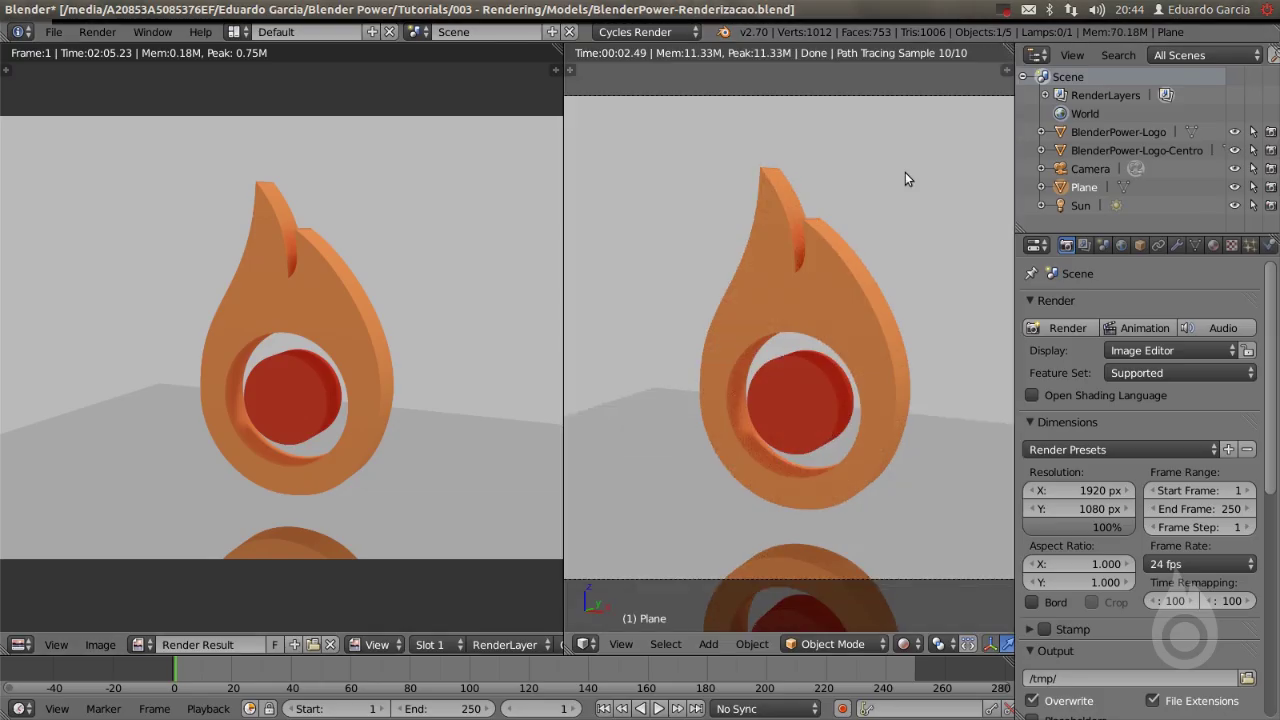
# Switch to the file manager and open blenderpower.png from the home folder in the image viewer to check the render
pyautogui.moveTo(5, 170)
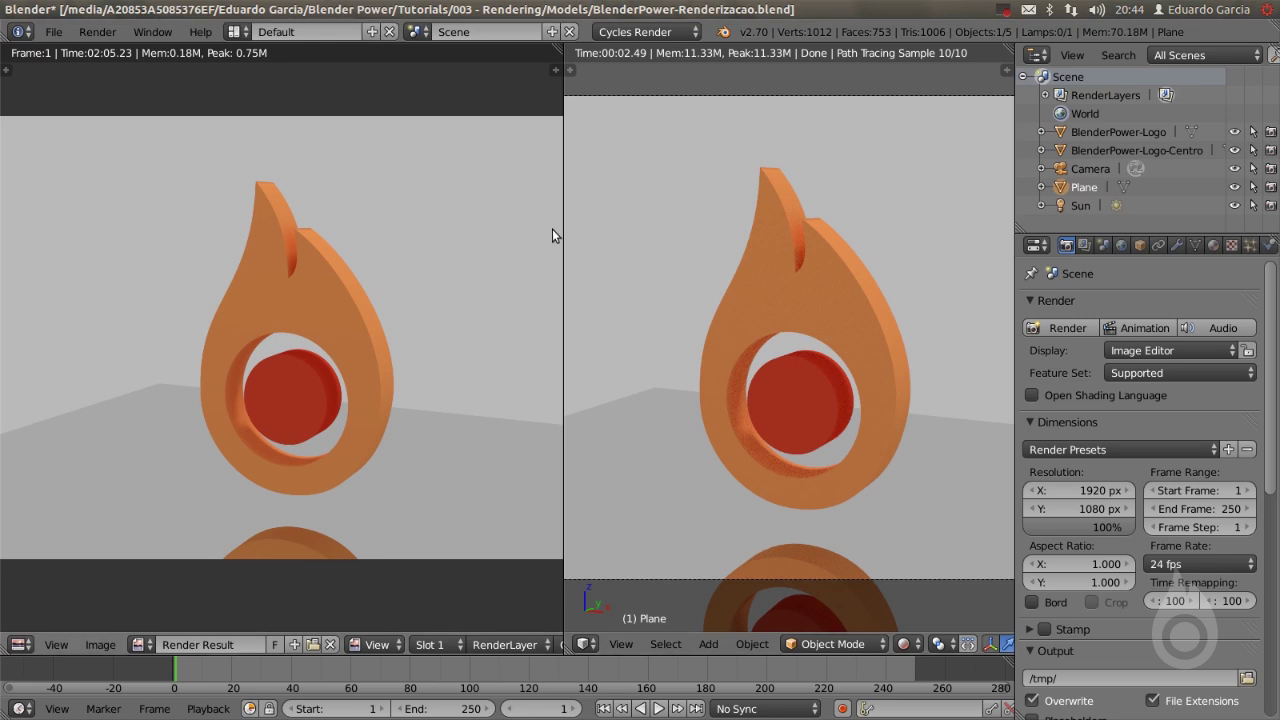
pyautogui.click(8, 143)
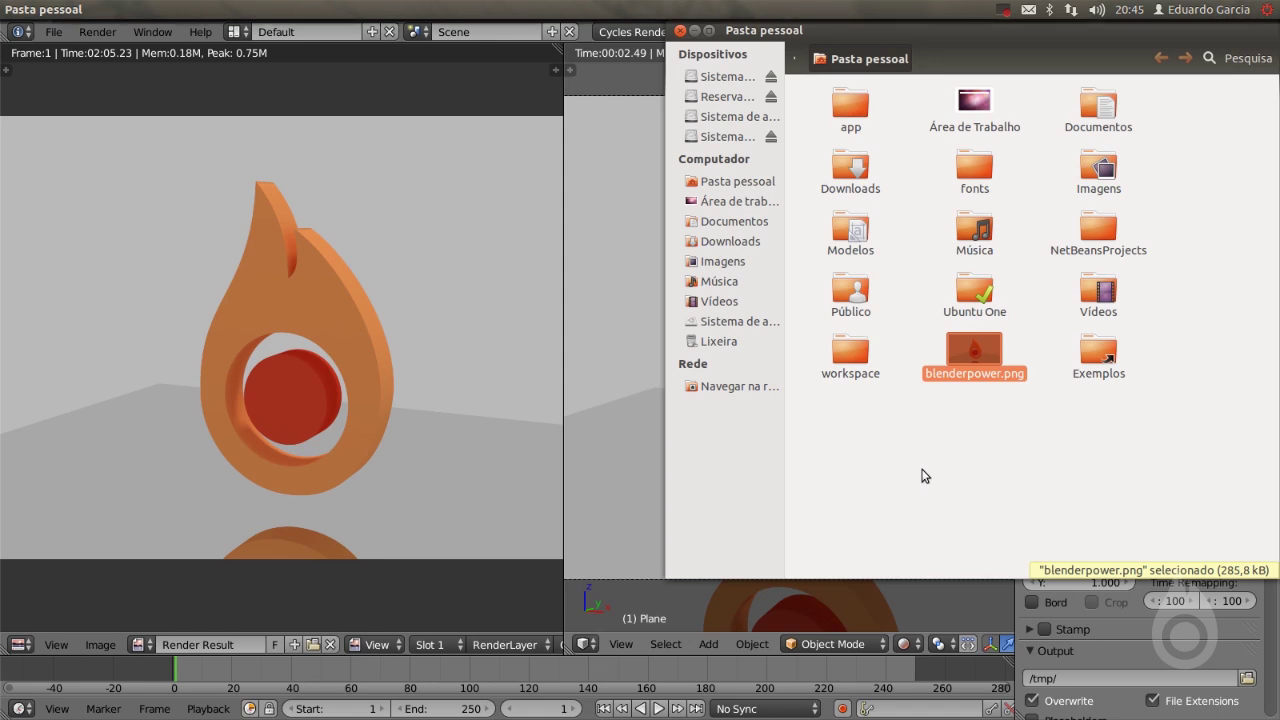
pyautogui.doubleClick(980, 357)
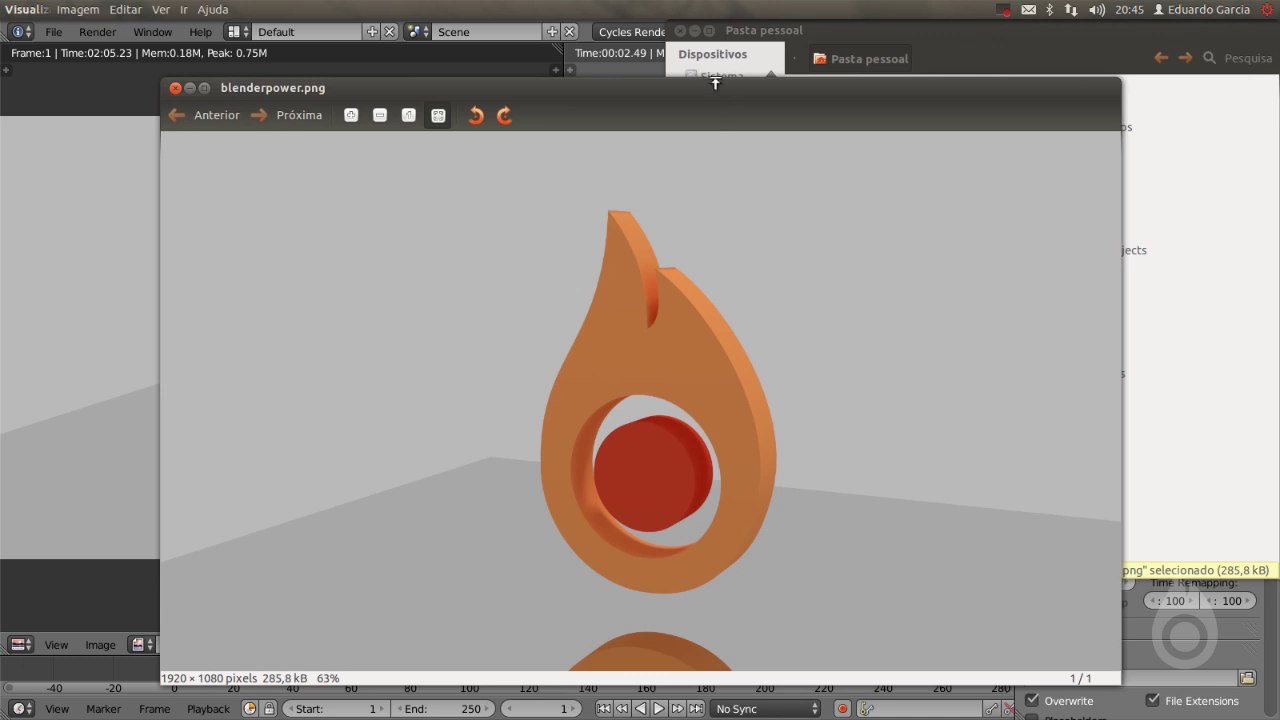
pyautogui.moveTo(729, 86); pyautogui.dragTo(704, 69)
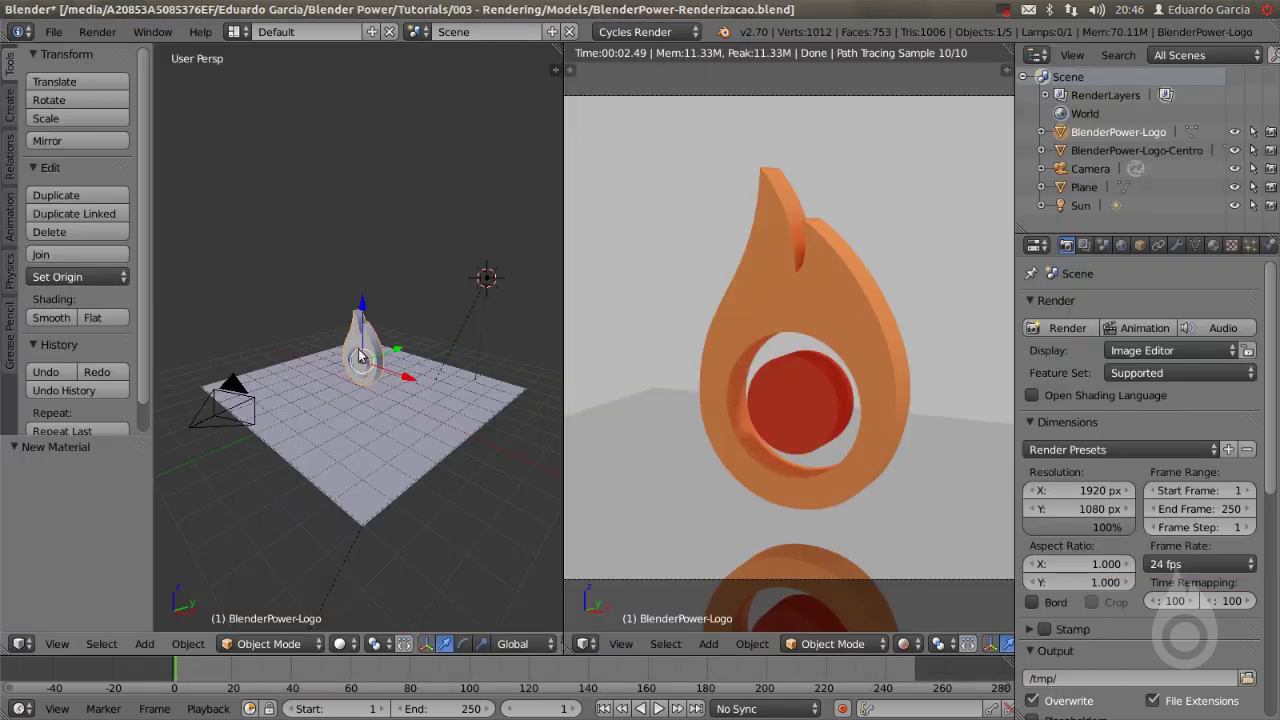
# Review the scene's objects by selecting the sun lamp, the flame logo, its centre piece and the floor plane in turn
pyautogui.rightClick(487, 278)
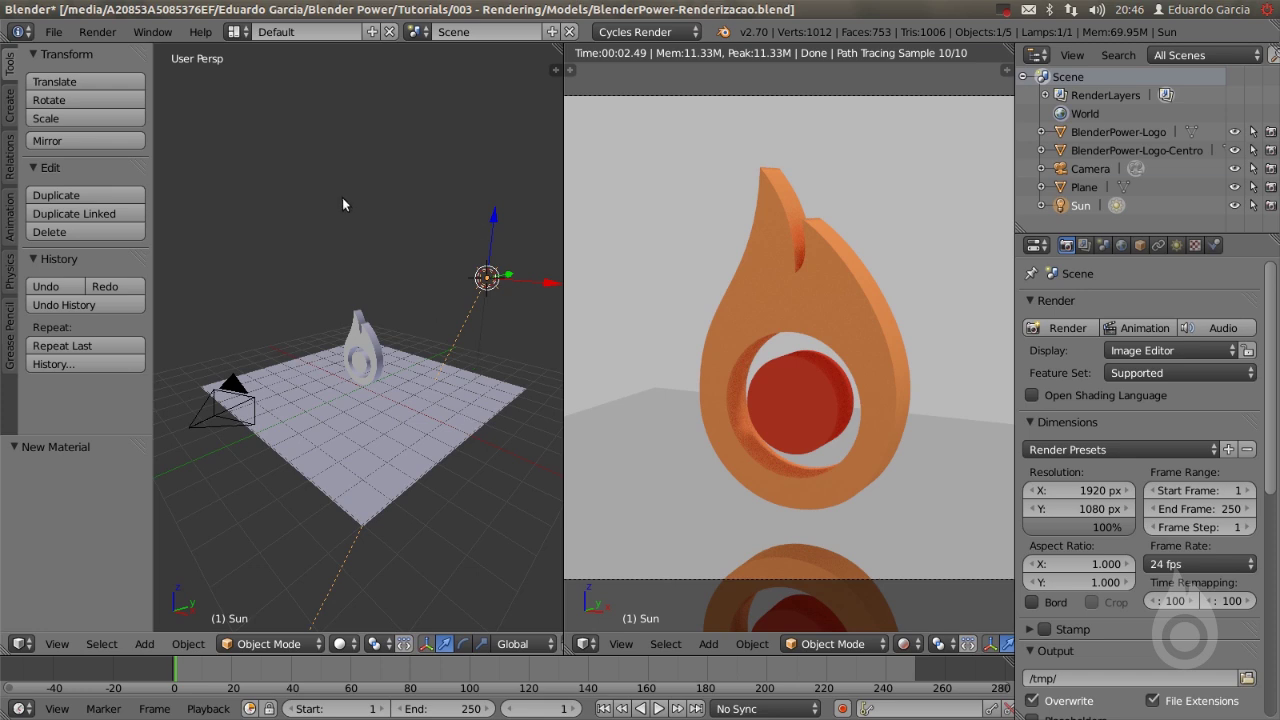
pyautogui.rightClick(371, 347)
pyautogui.rightClick(368, 373)
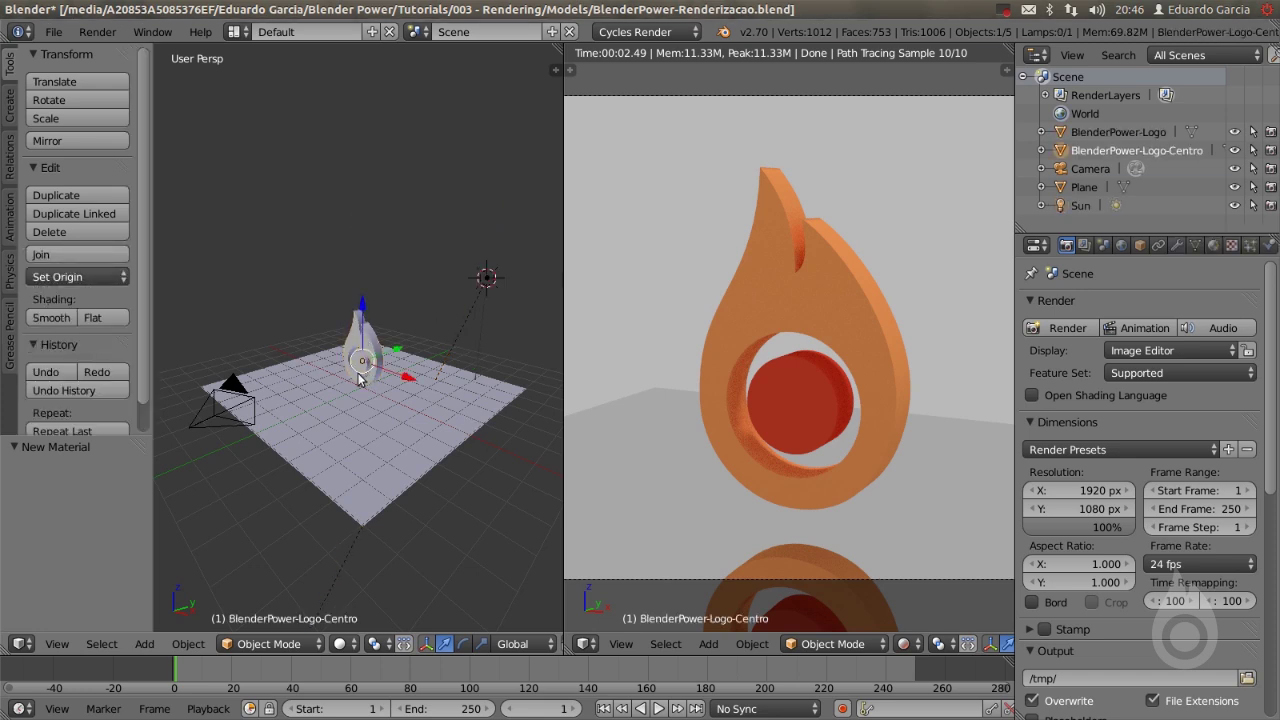
pyautogui.rightClick(347, 397)
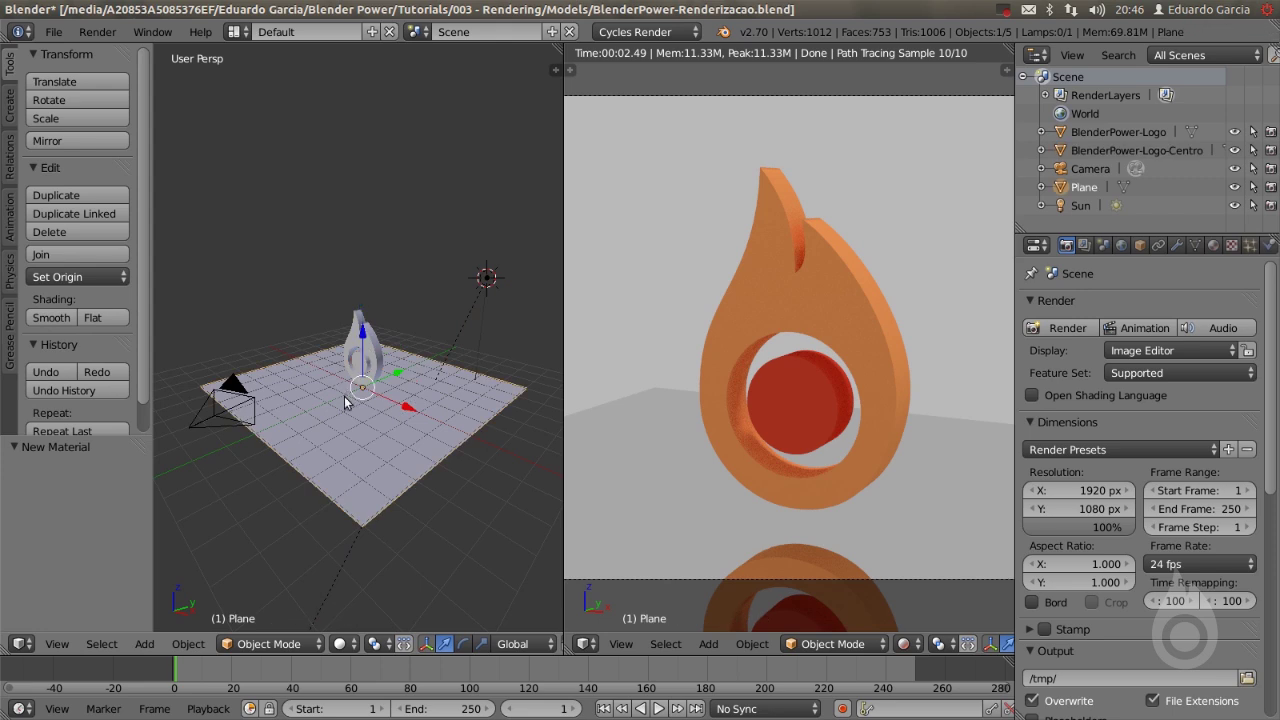